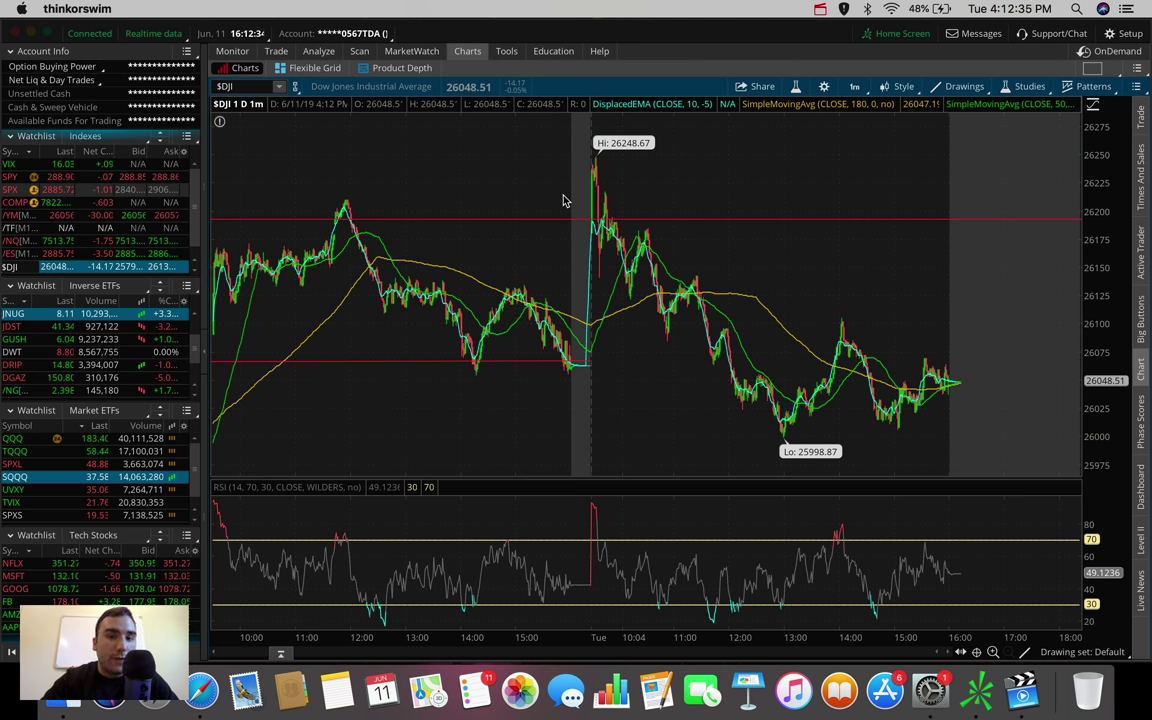
Step: Switch the chart to the /NQ E-mini Nasdaq 100 futures on the 1D:1m view
key("Up")
key("Up")
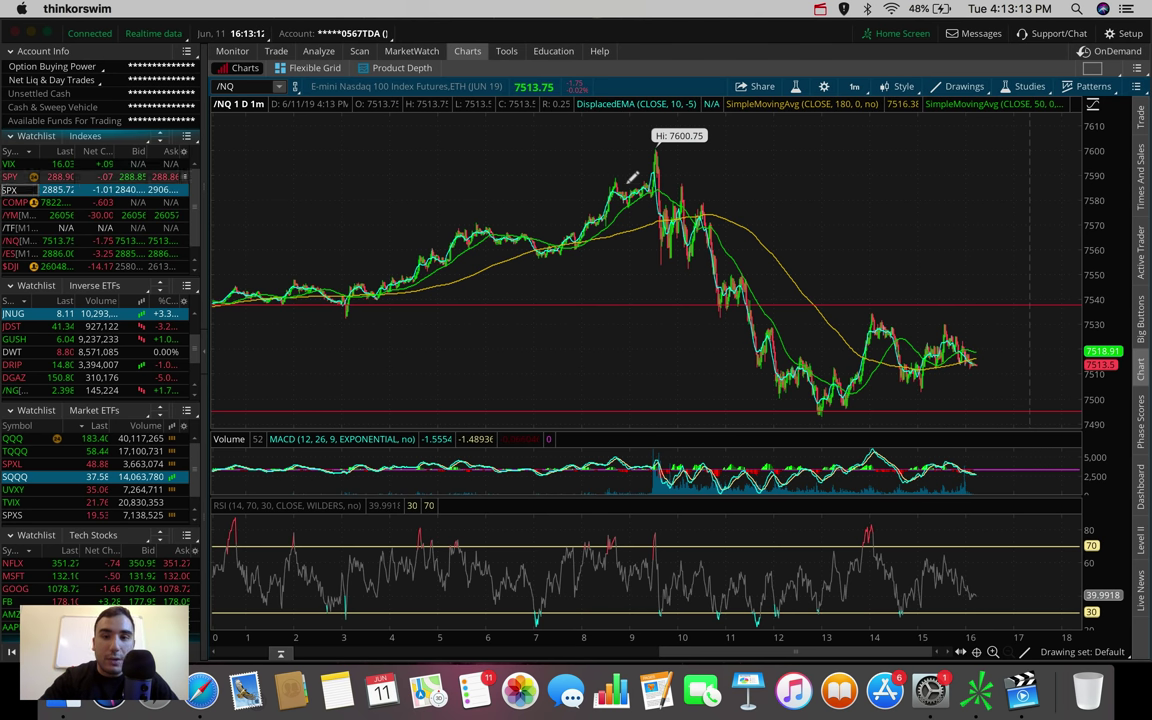
Step: Bring up the SPX one-day, one-minute chart from the Indexes watchlist
left_click(11, 190)
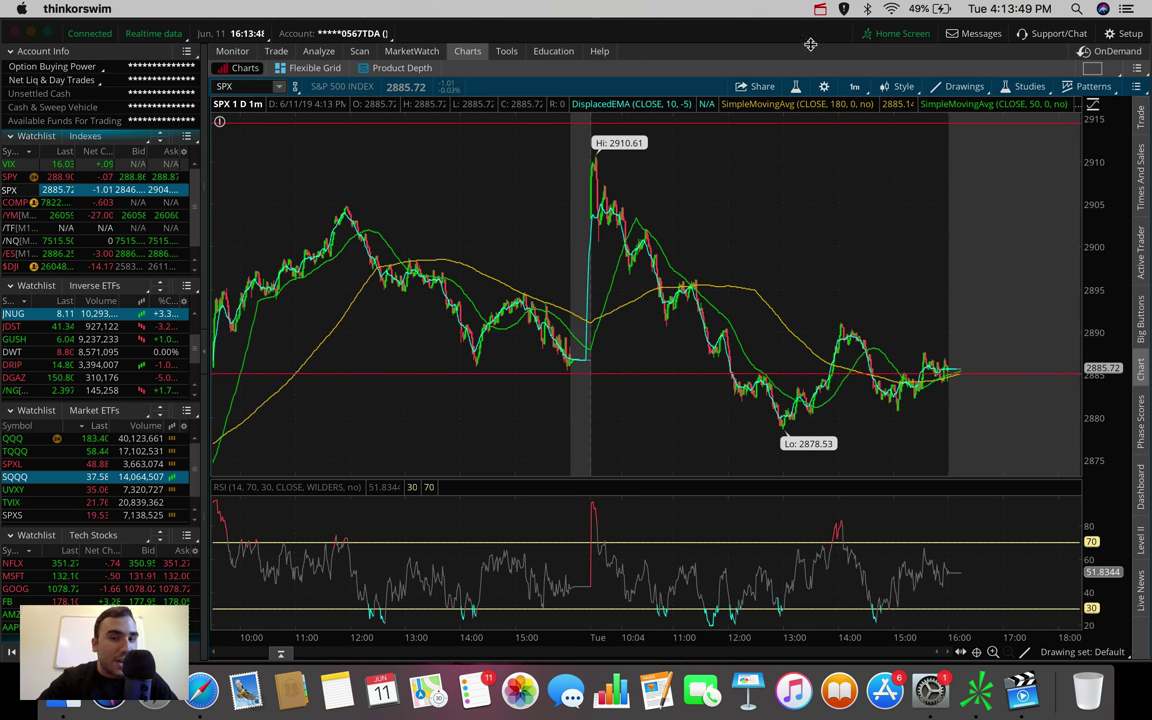
Step: Flip the SPX chart to 180 D : 4h bars, then to 5 D : 5m bars
left_click(854, 86)
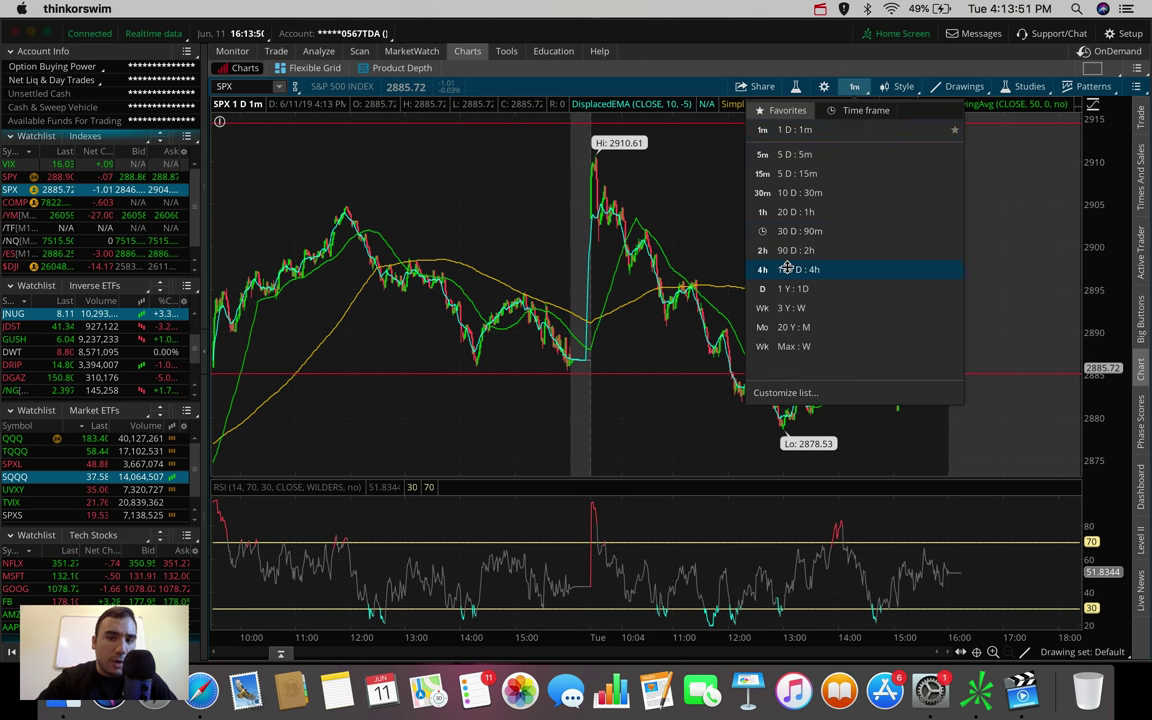
left_click(787, 269)
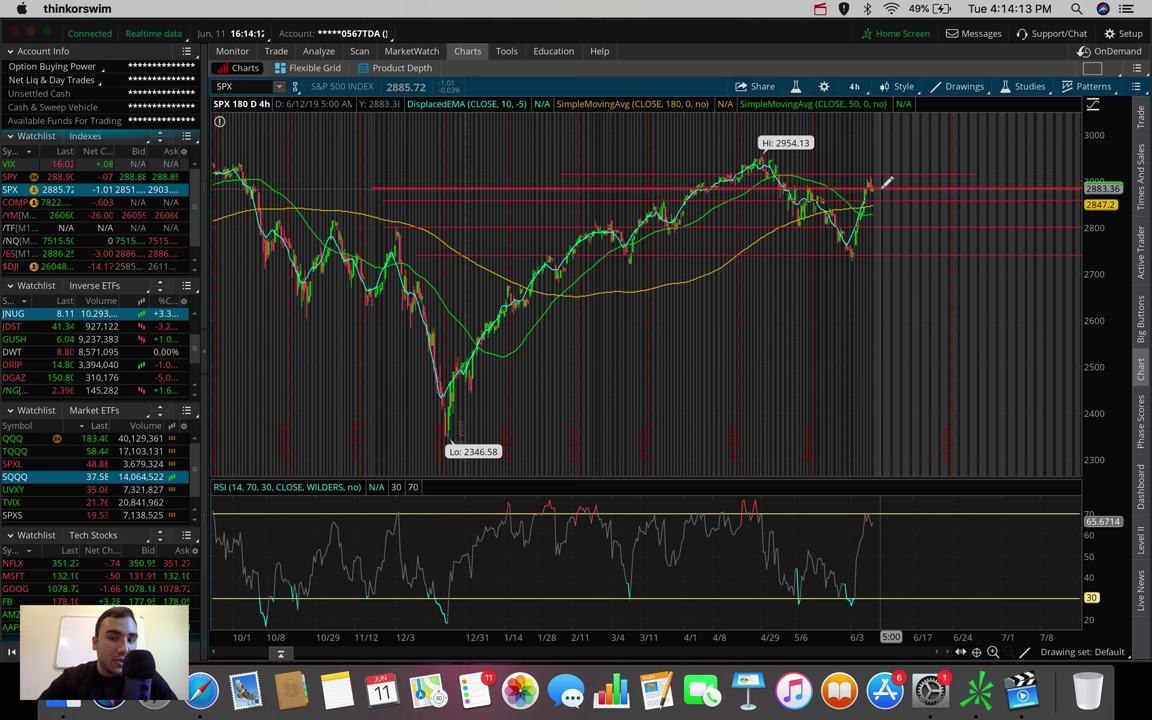
mouse_move(886, 183)
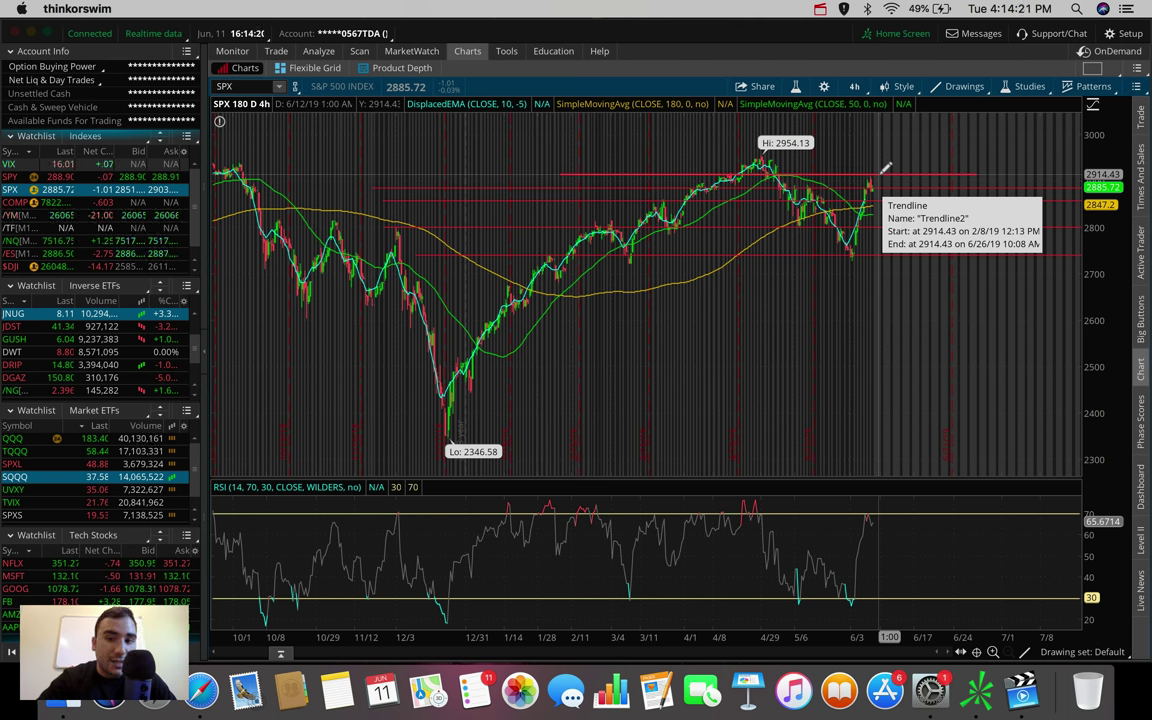
left_click(853, 84)
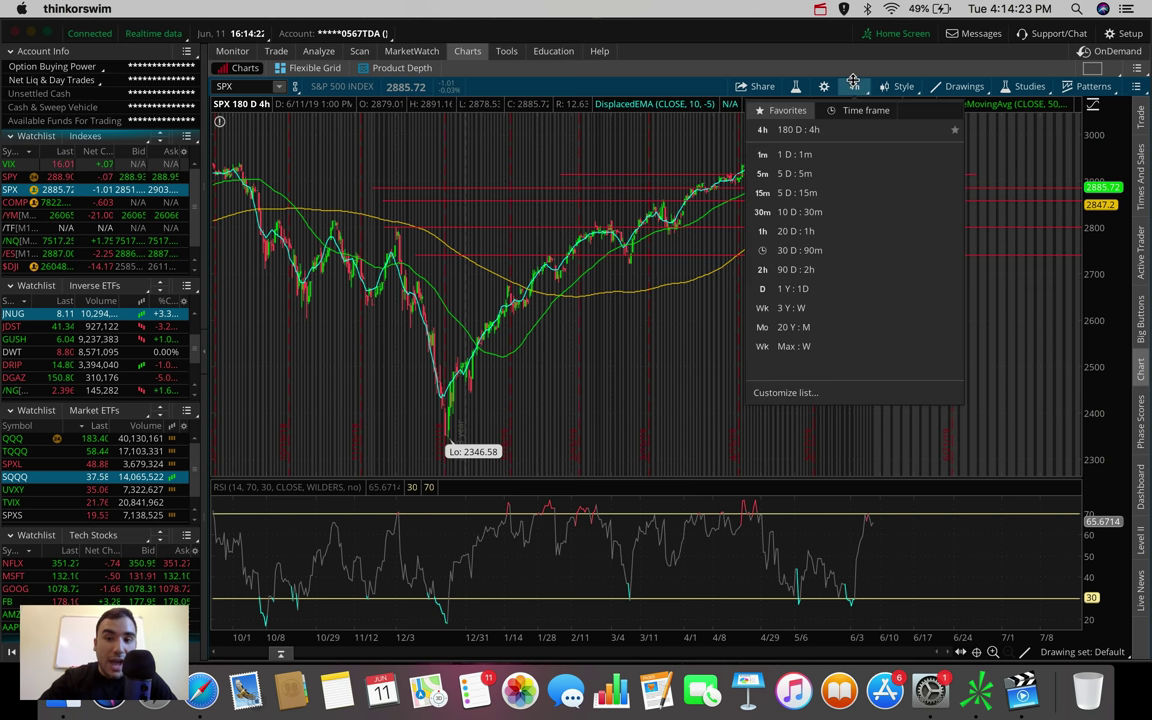
left_click(818, 170)
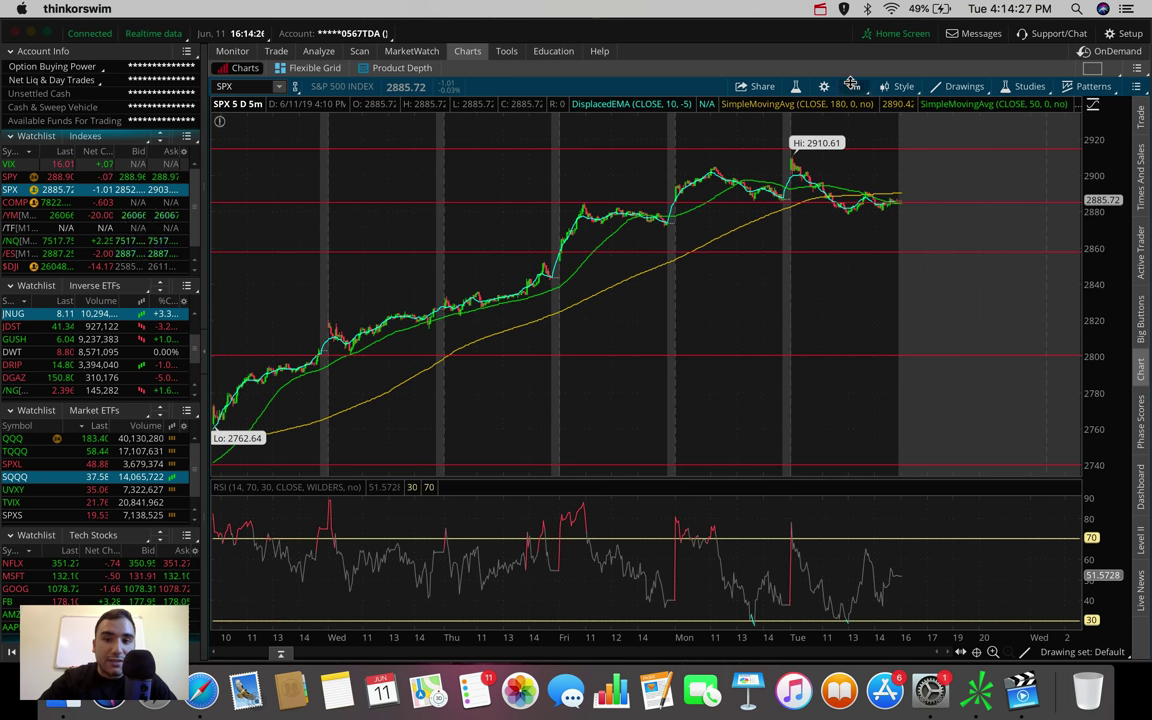
left_click(853, 86)
Step: Put SPX on 30 D : 90m and drag the 2857 price level up to about 2886
left_click(803, 230)
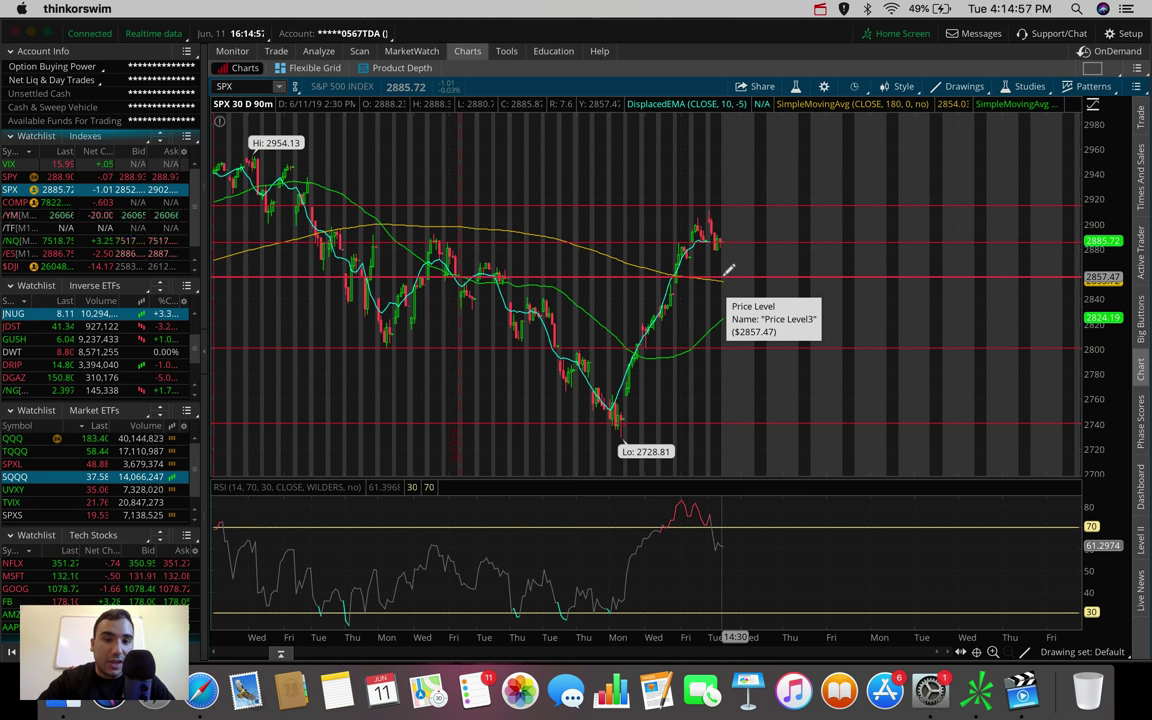
left_click_drag(729, 272, 720, 236)
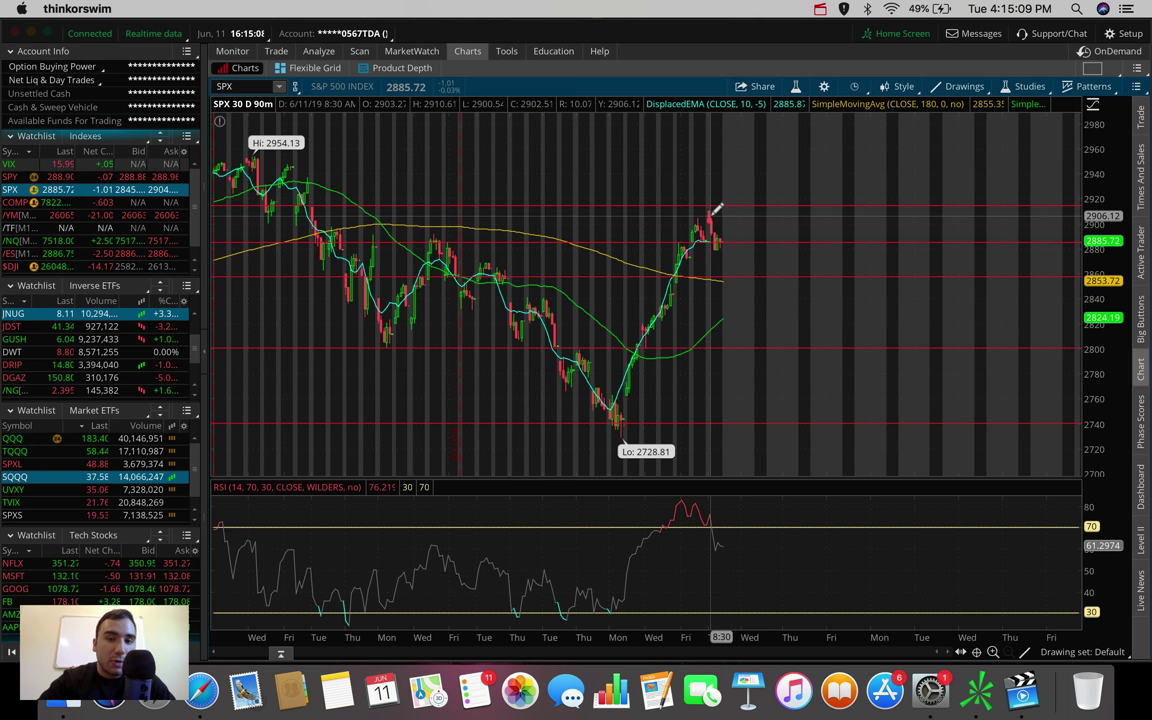
Step: Switch SPX to 20 D : 1h, then 10 D : 30m, and delete the 2856.9 price level
left_click(854, 86)
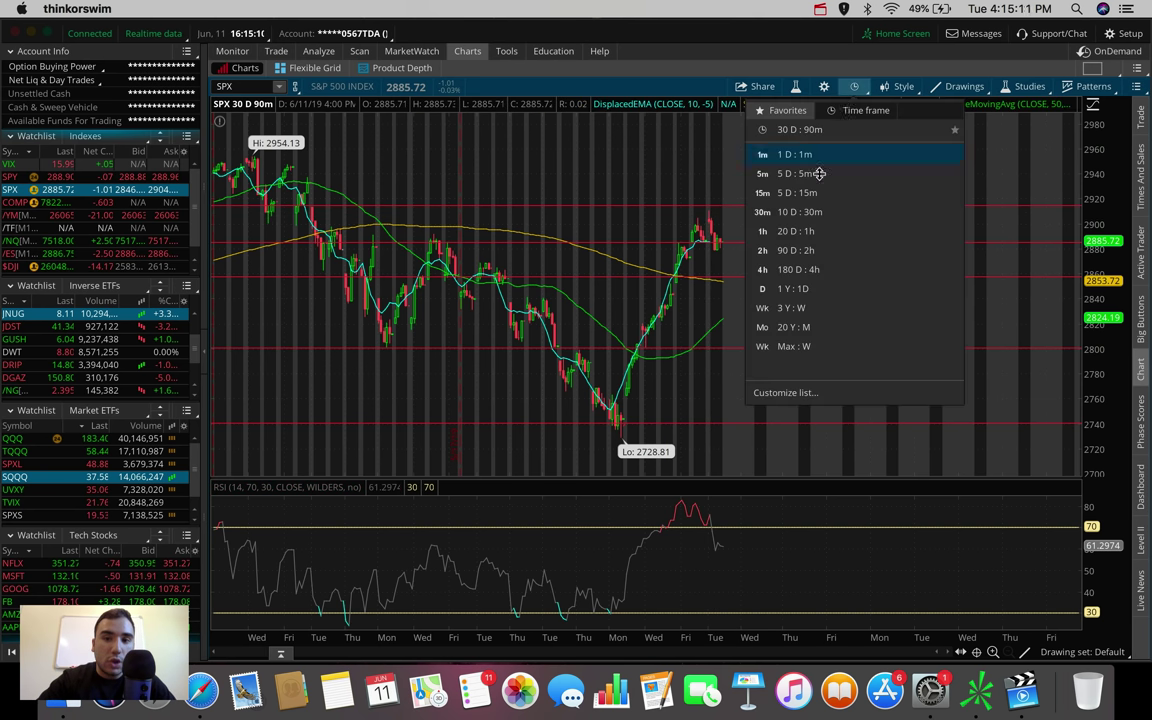
left_click(800, 228)
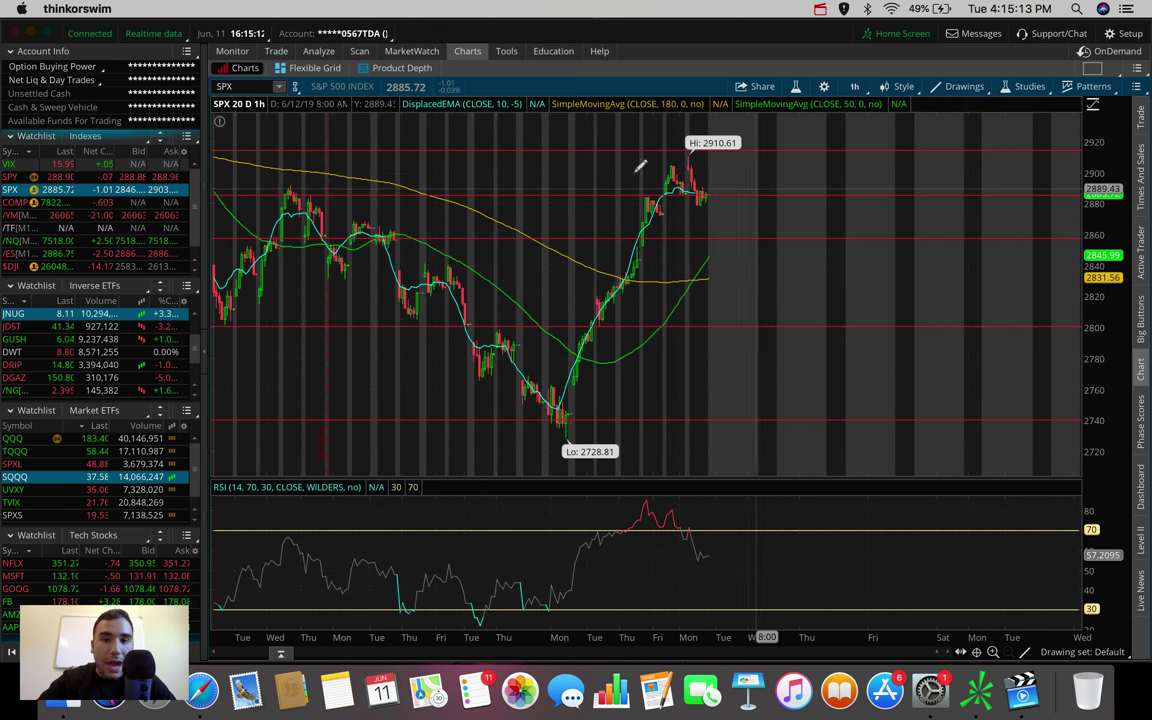
left_click(858, 85)
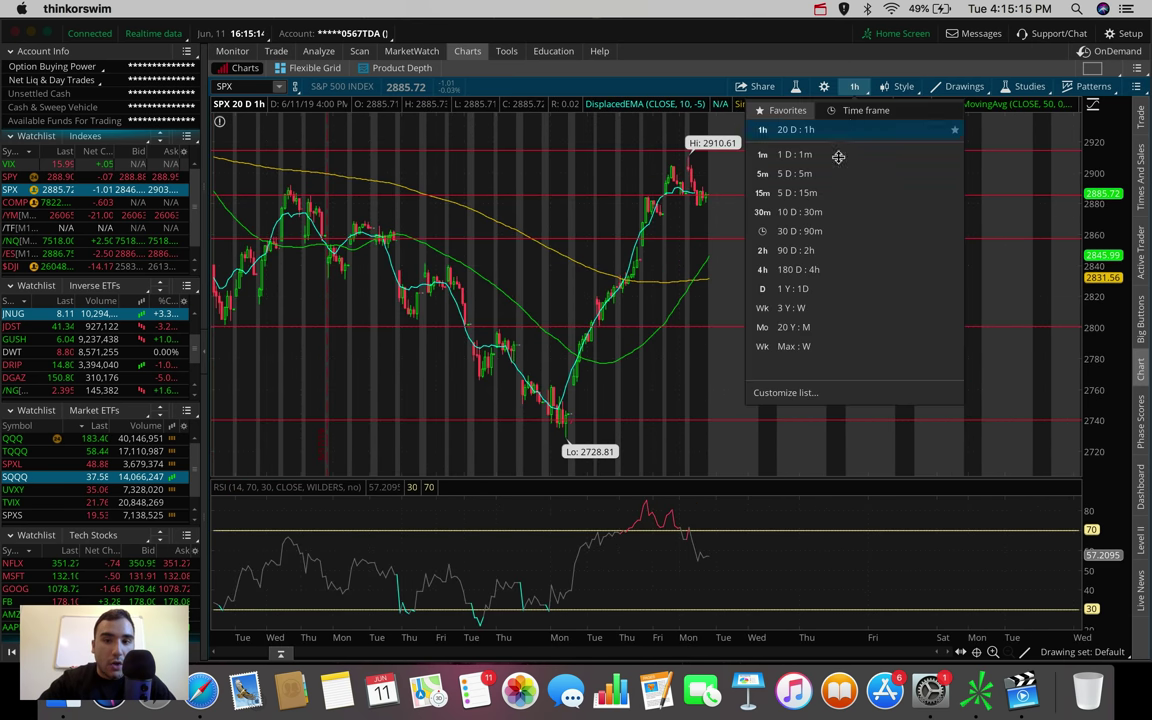
left_click(810, 214)
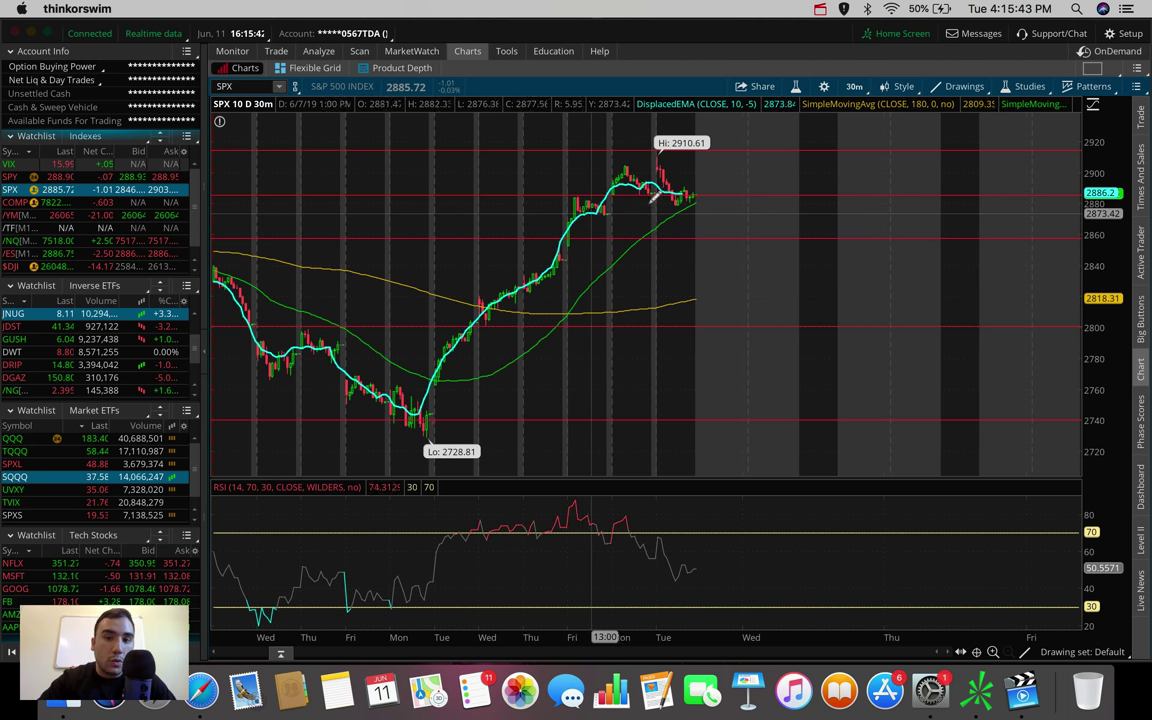
key("Delete")
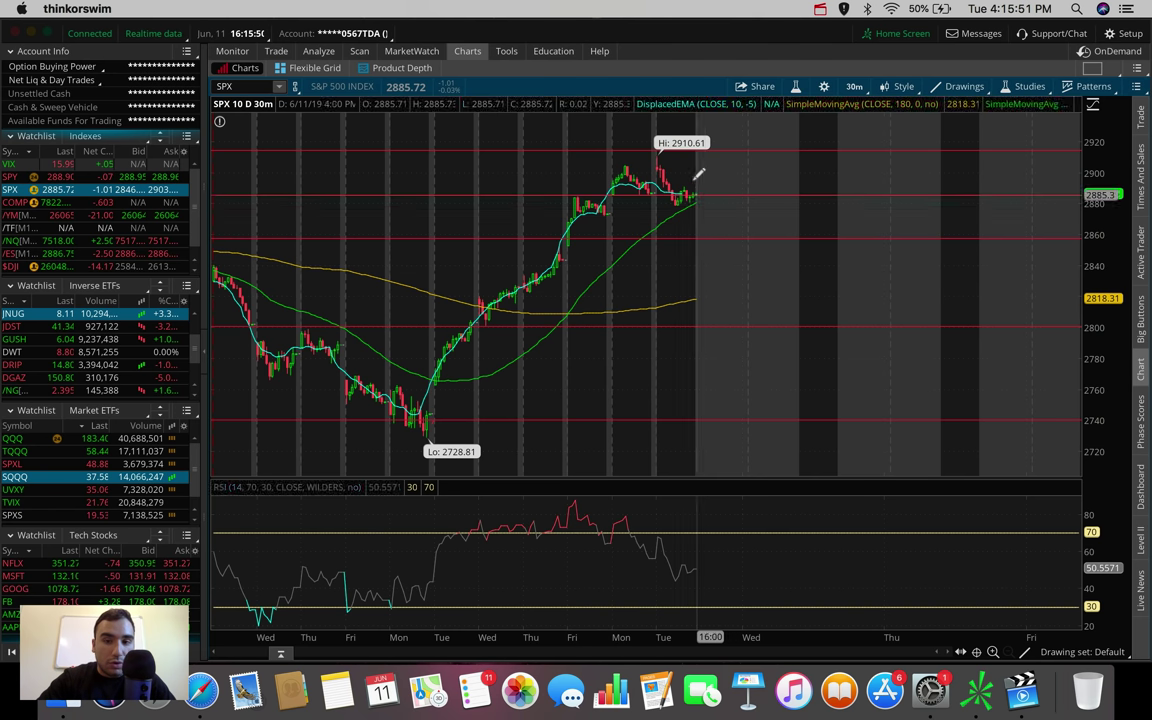
left_click(854, 87)
Step: Set the chart to 180 D : 4h bars and bring up the $DJI
left_click(828, 252)
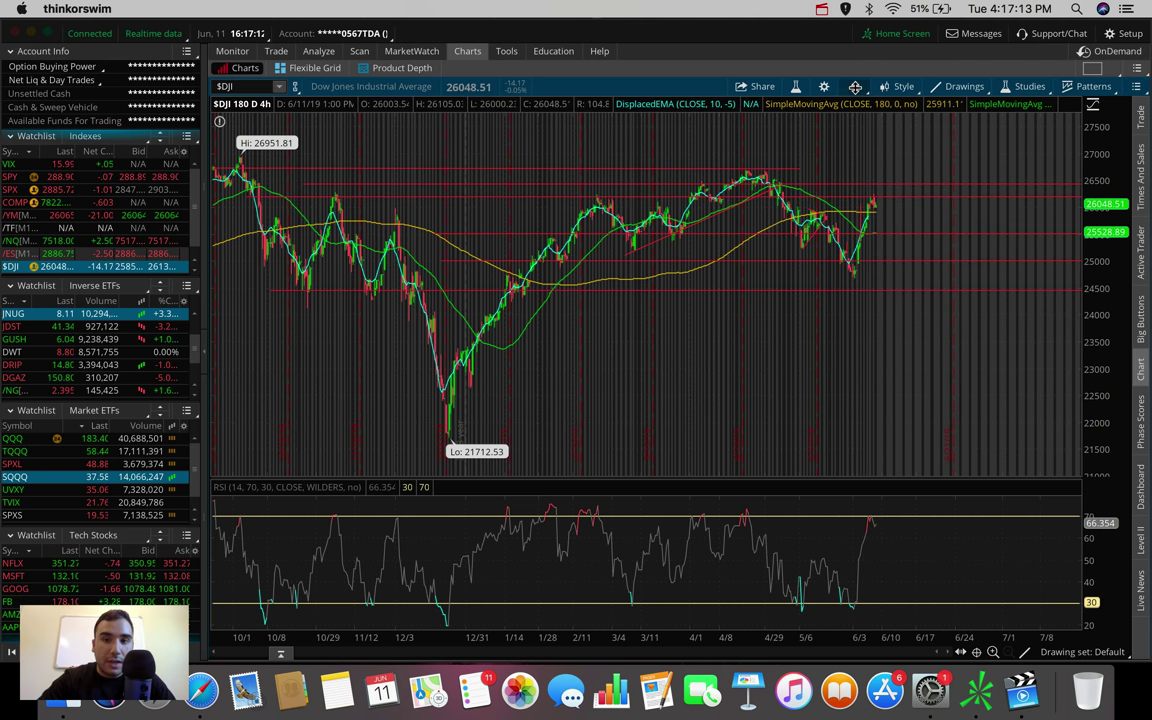
Step: Set the $DJI chart to 5 D : 5m, briefly revisit 180 D : 4h, then return to 5 D : 5m
left_click(854, 86)
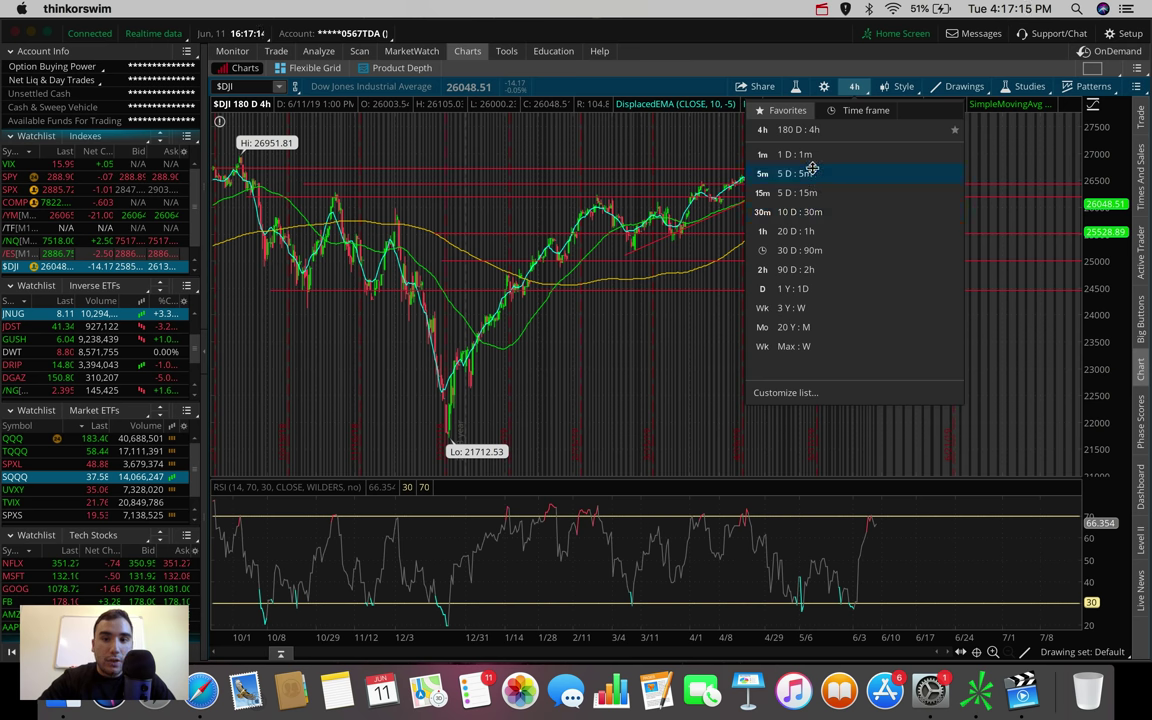
left_click(800, 173)
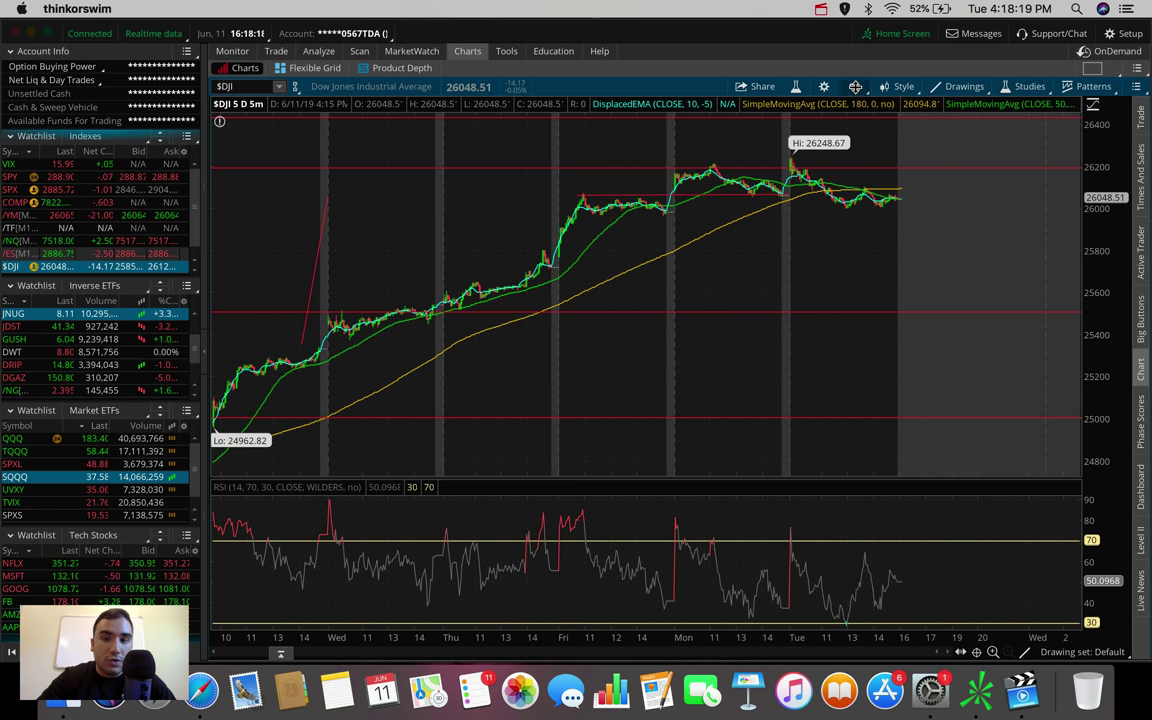
left_click(854, 86)
left_click(801, 268)
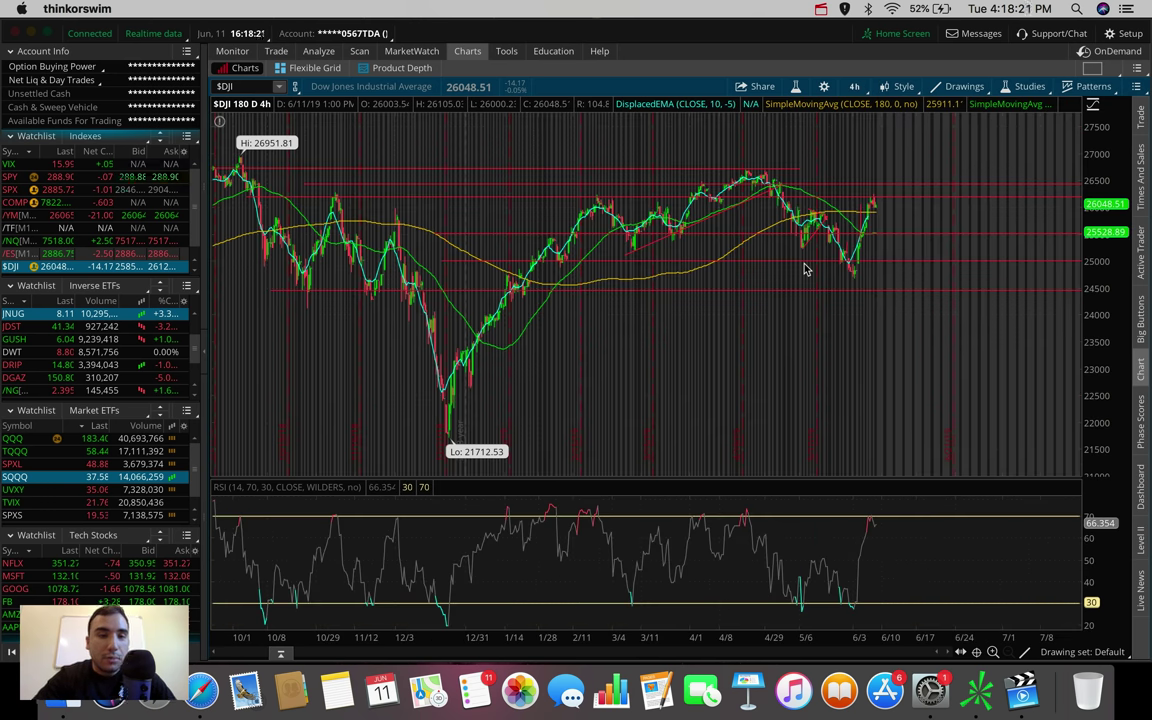
left_click(854, 86)
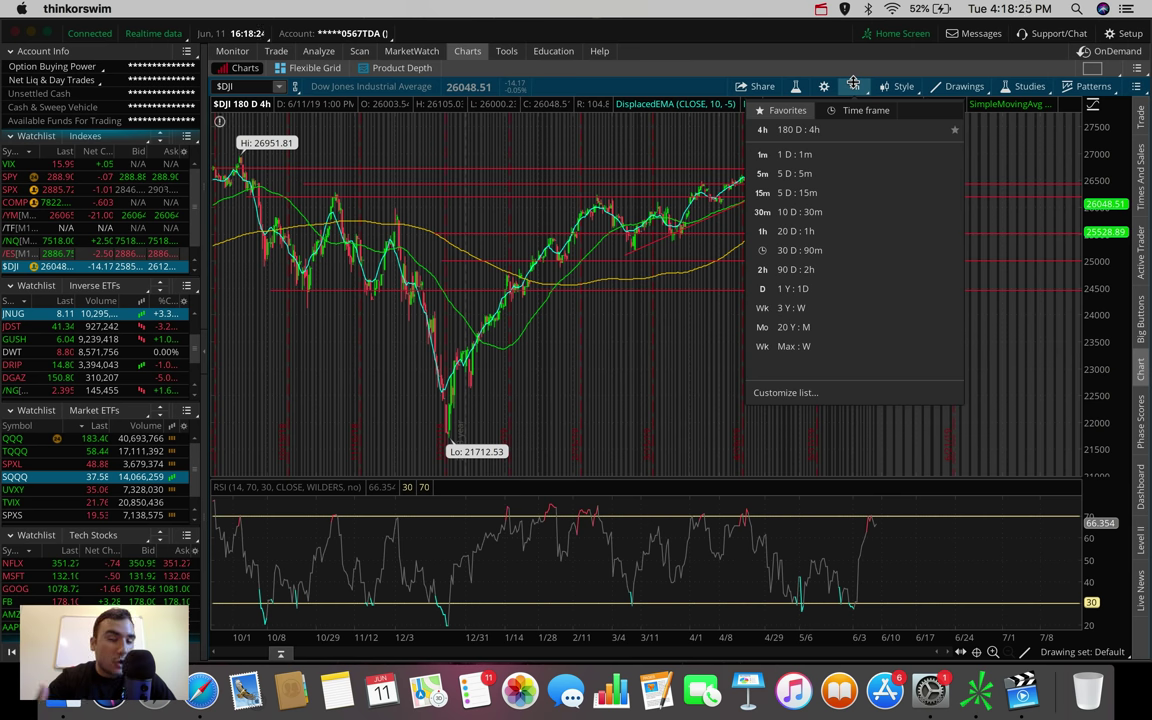
left_click(803, 174)
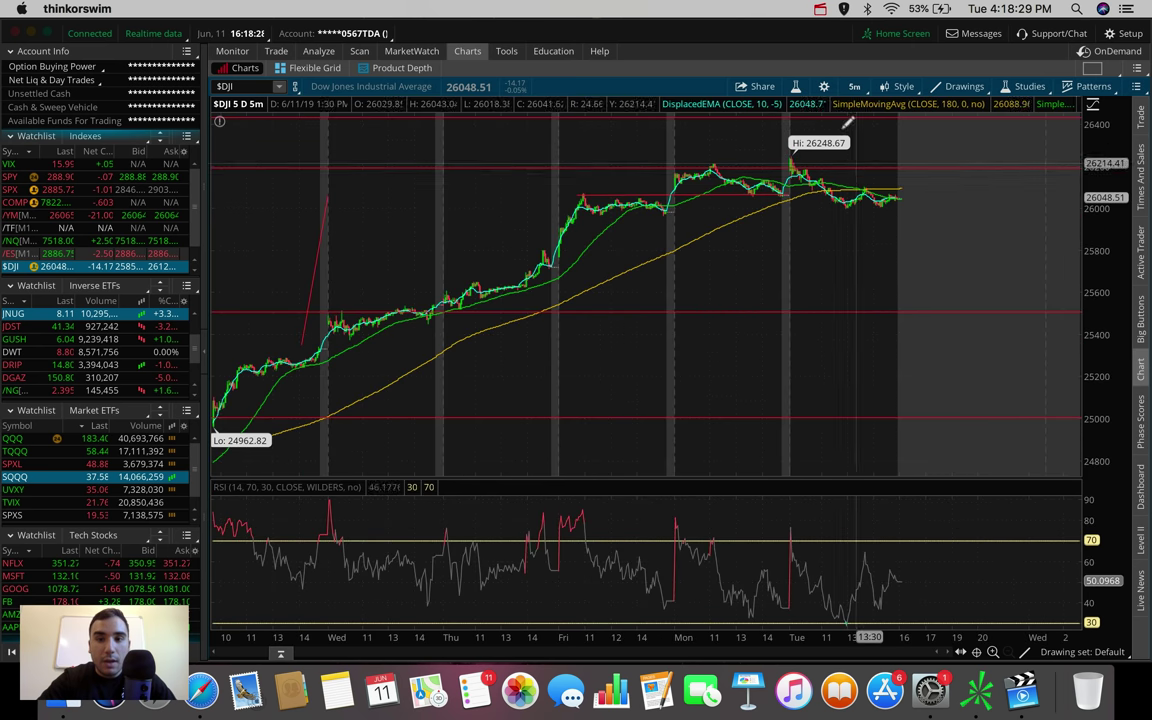
Step: Put the chart on 180 D : 4h bars and switch to the /NQ futures
left_click(854, 86)
left_click(823, 269)
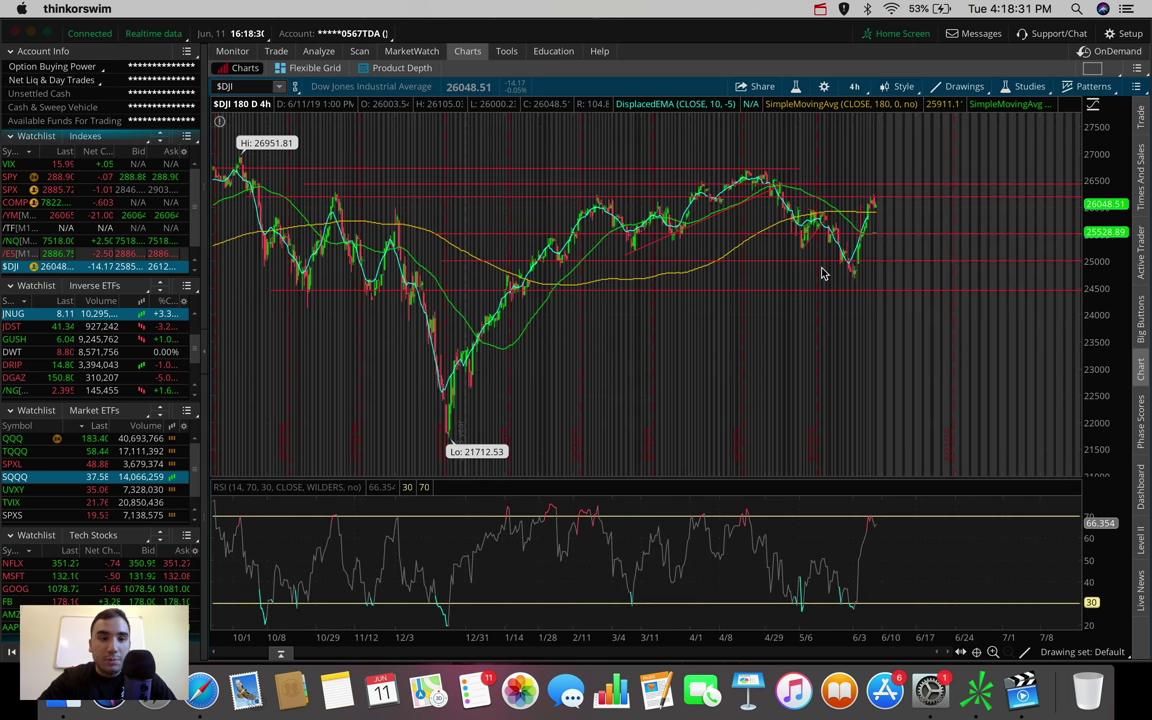
key("Up")
key("Up")
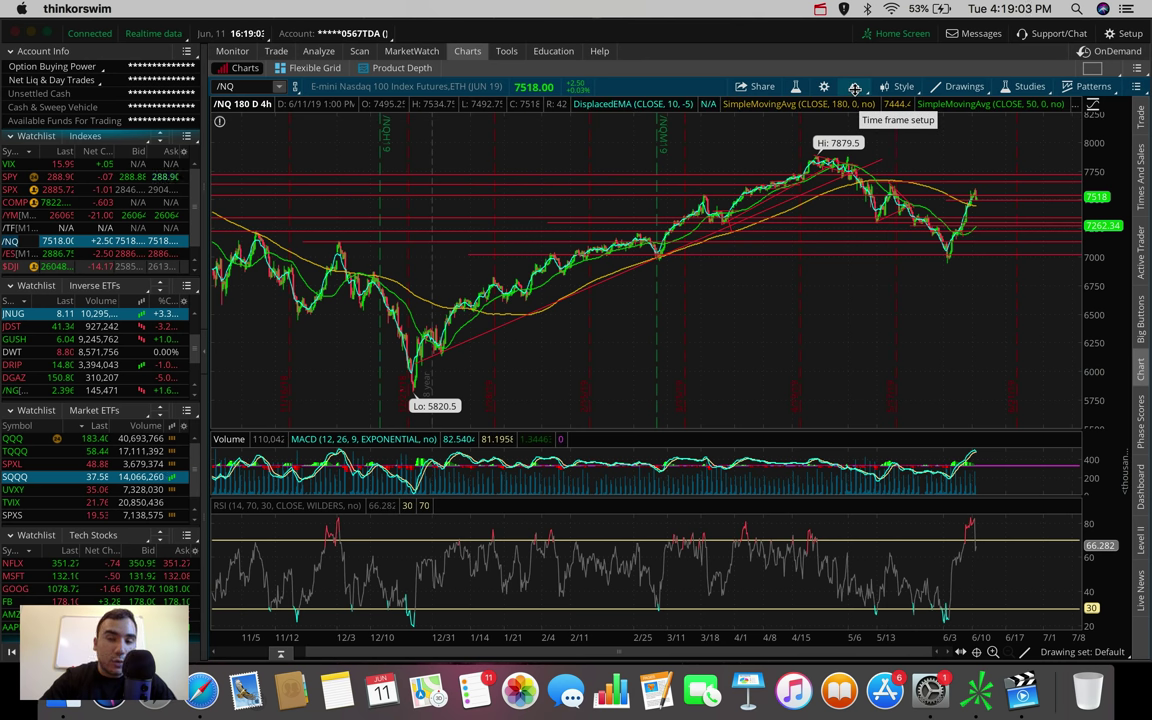
left_click(855, 88)
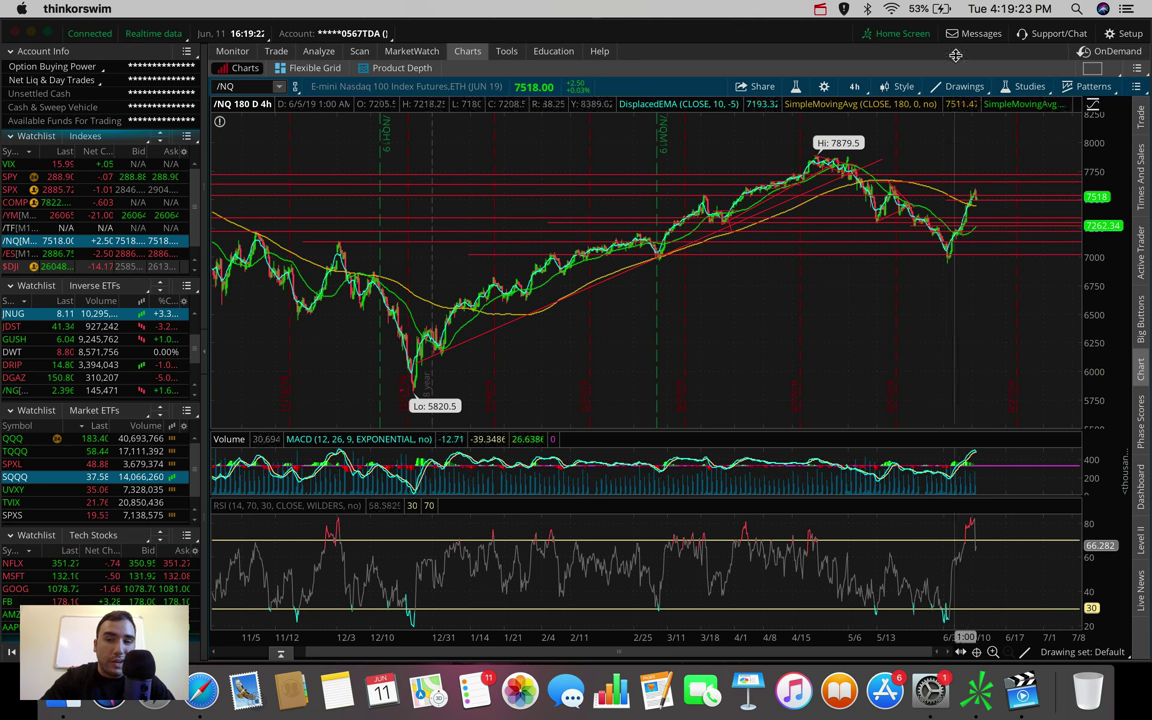
Step: Change the /NQ chart to 20 D : 1h bars
left_click(854, 86)
left_click(810, 228)
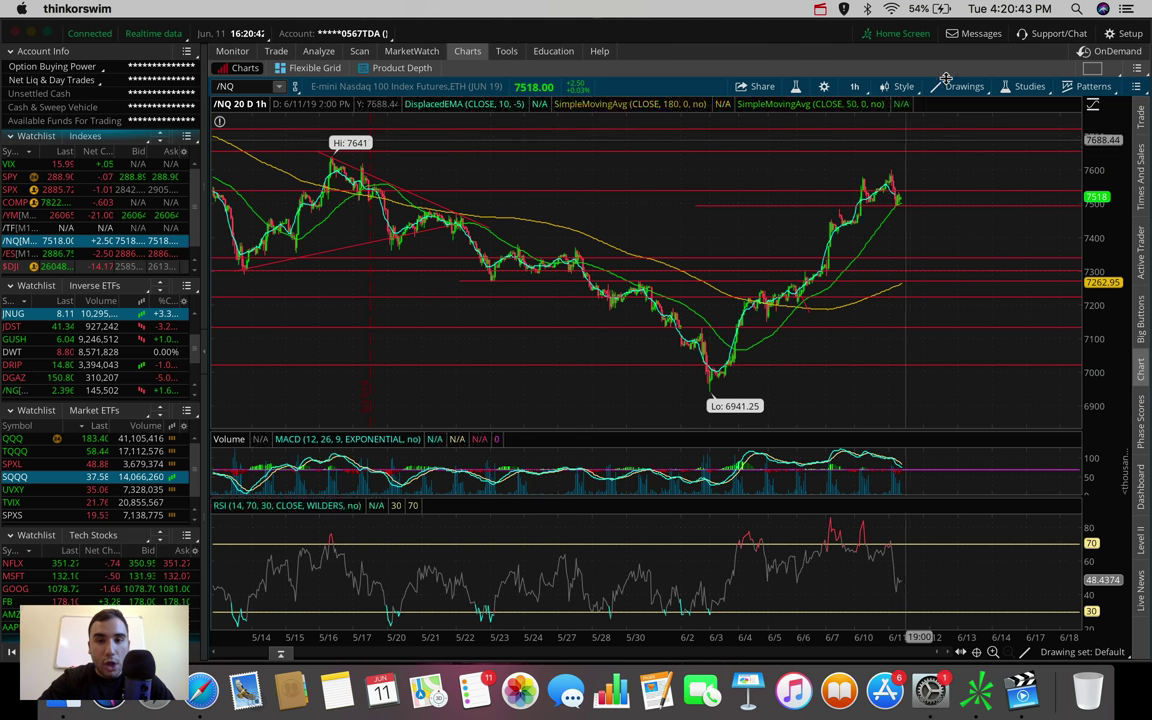
Step: Check /NQ on 5 D : 5m bars, pan past the latest bars, then set 10 D : 30m
left_click(854, 86)
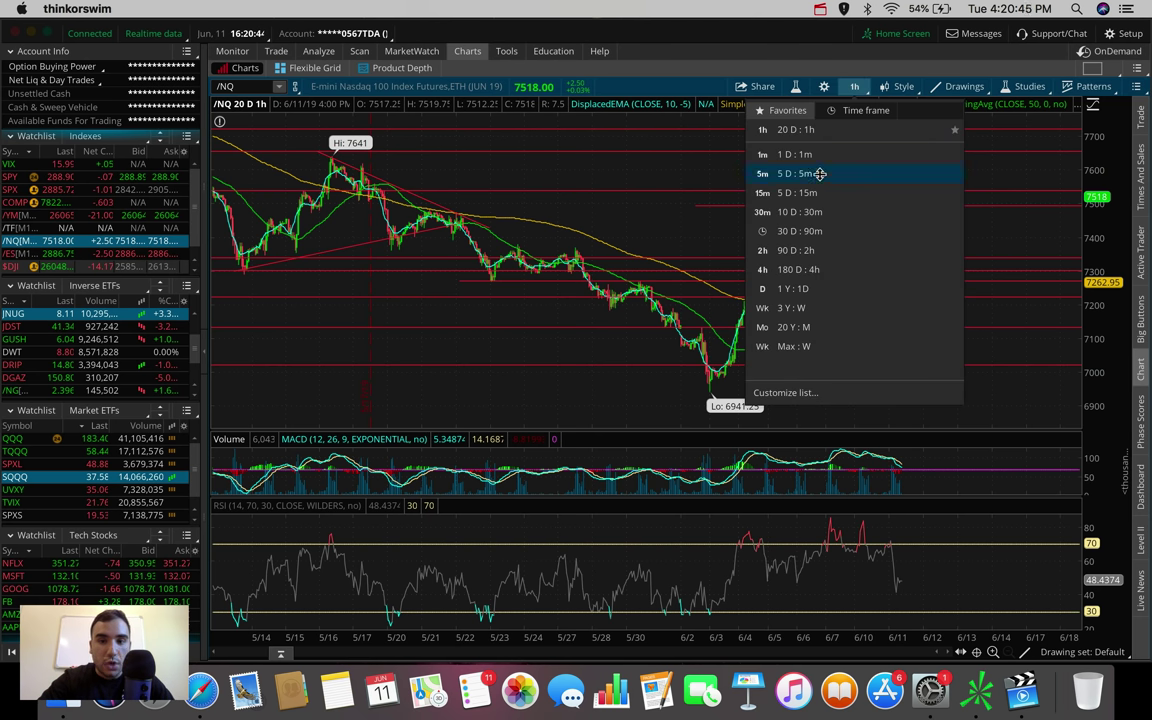
left_click(790, 173)
left_click_drag(948, 213, 735, 218)
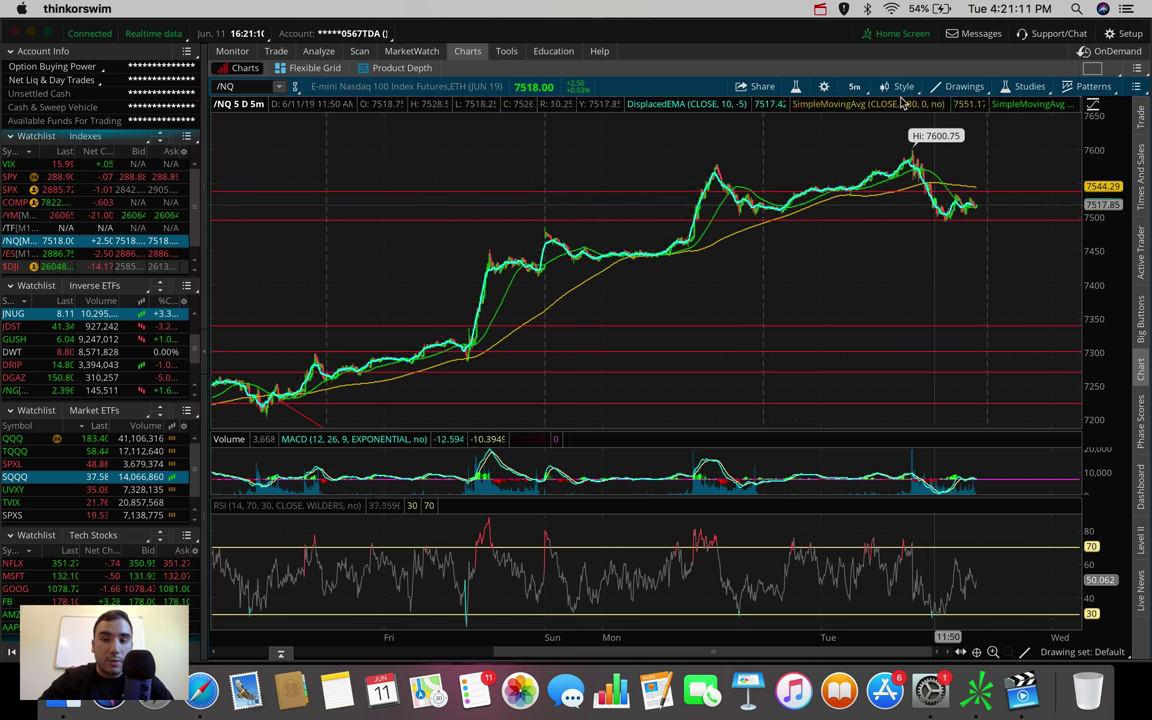
left_click(854, 86)
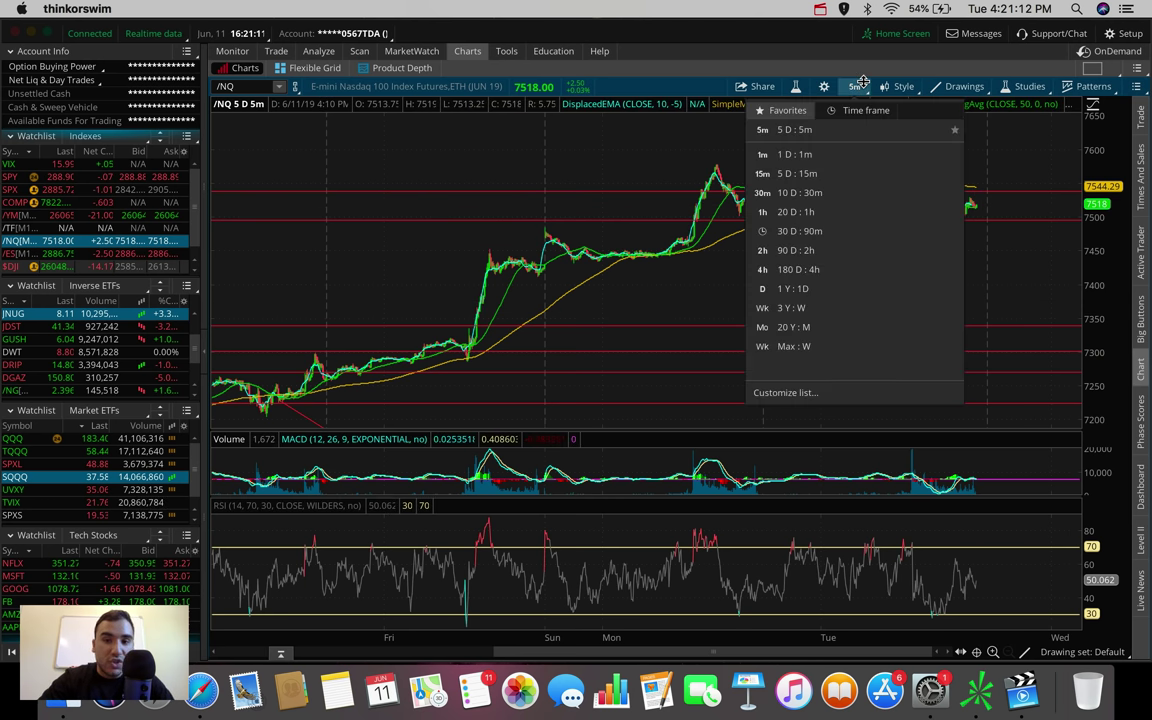
left_click(824, 193)
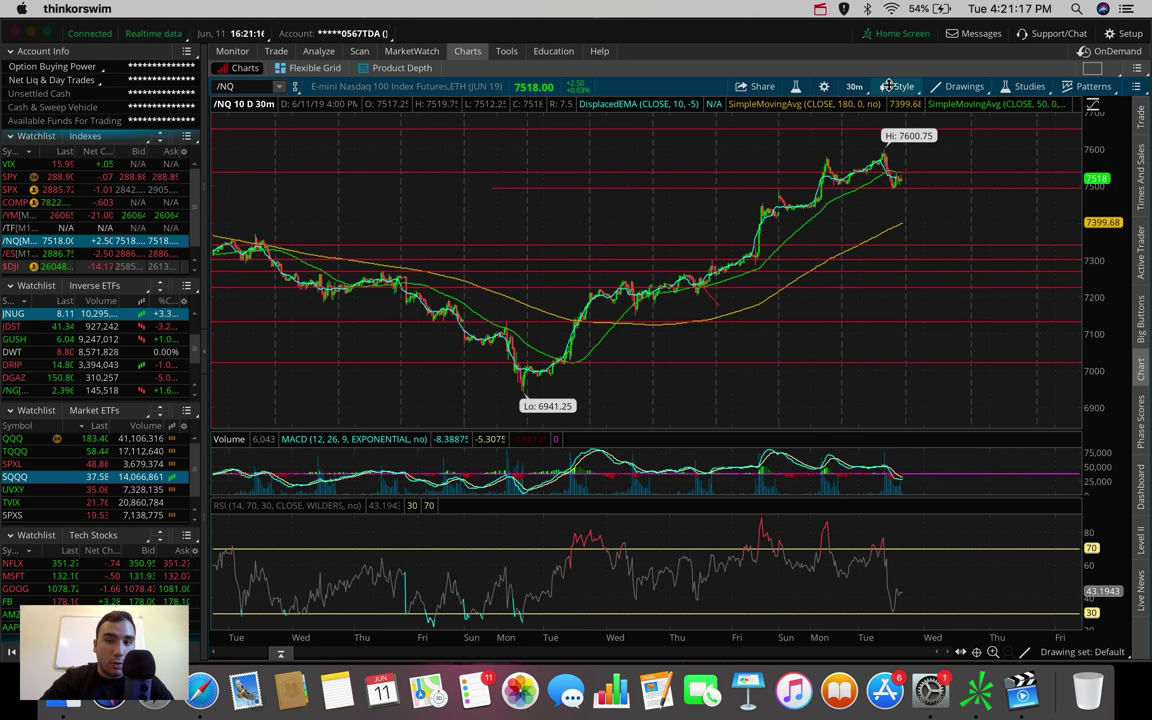
left_click(854, 86)
Step: Switch the /NQ chart back to 20 days of 1-hour bars
left_click(827, 219)
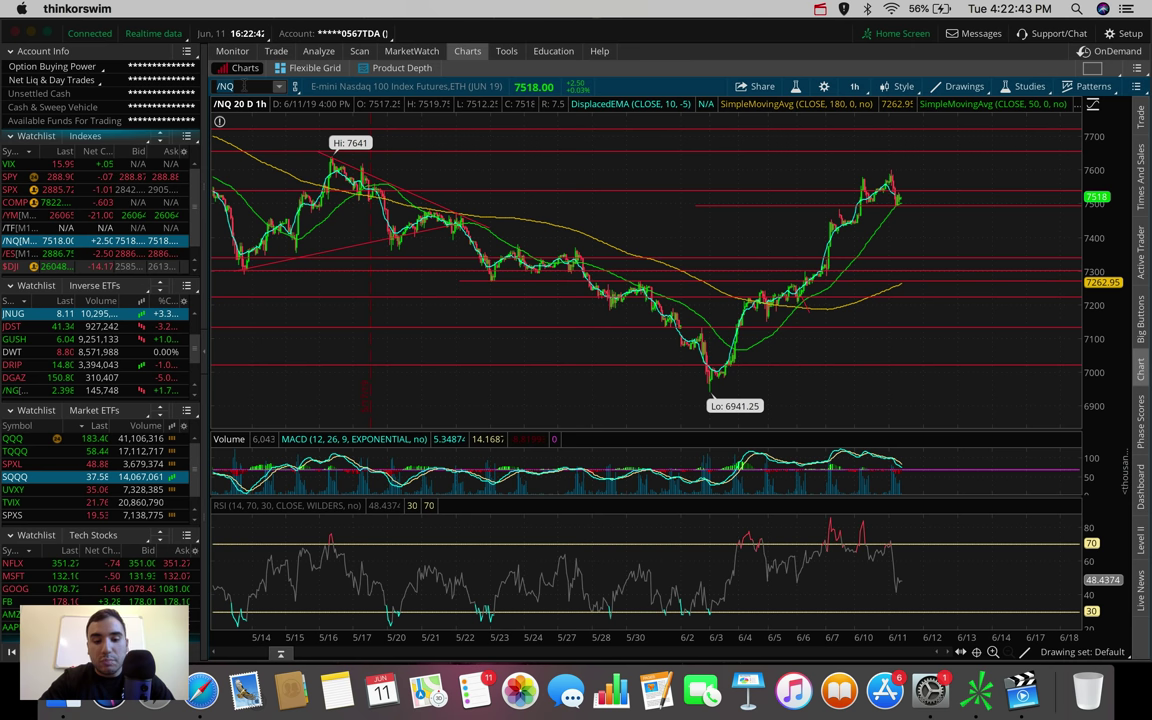
Step: Load the McDonald's (MCD) chart from the symbol box
left_click(240, 86)
type("MCD")
key("Return")
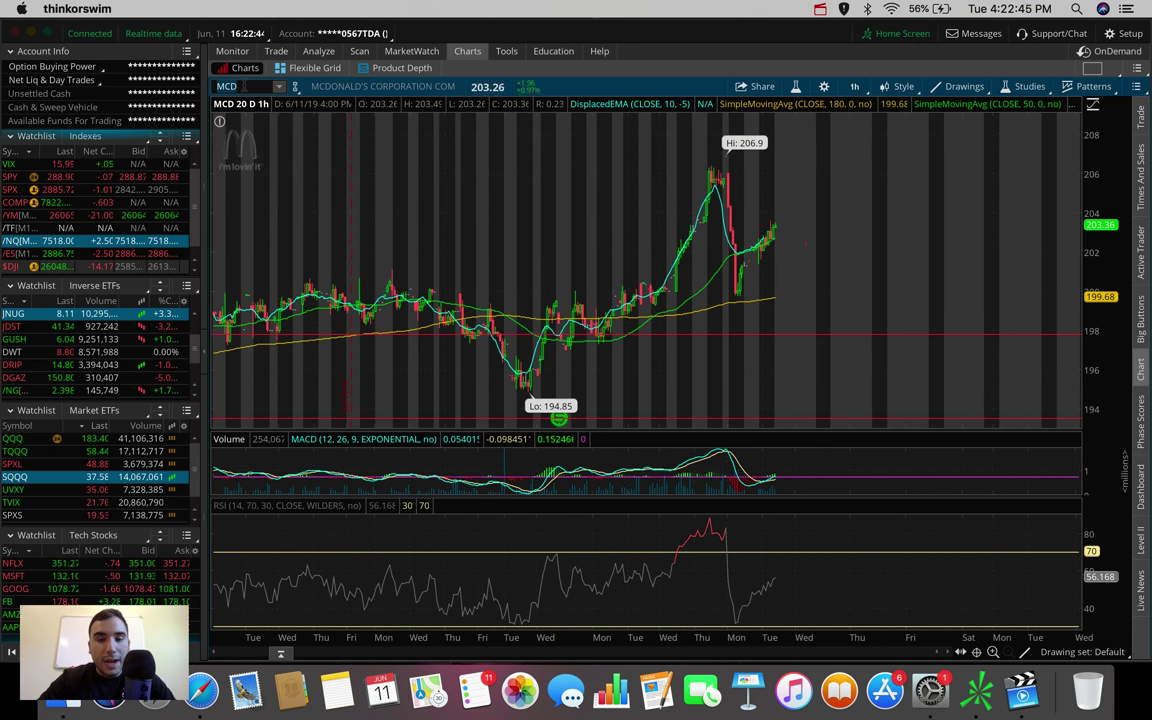
Step: Cycle MCD through 1 D : 1m, 180 D : 4h and 5 D : 5m, ending on 180 D : 4h
left_click(857, 86)
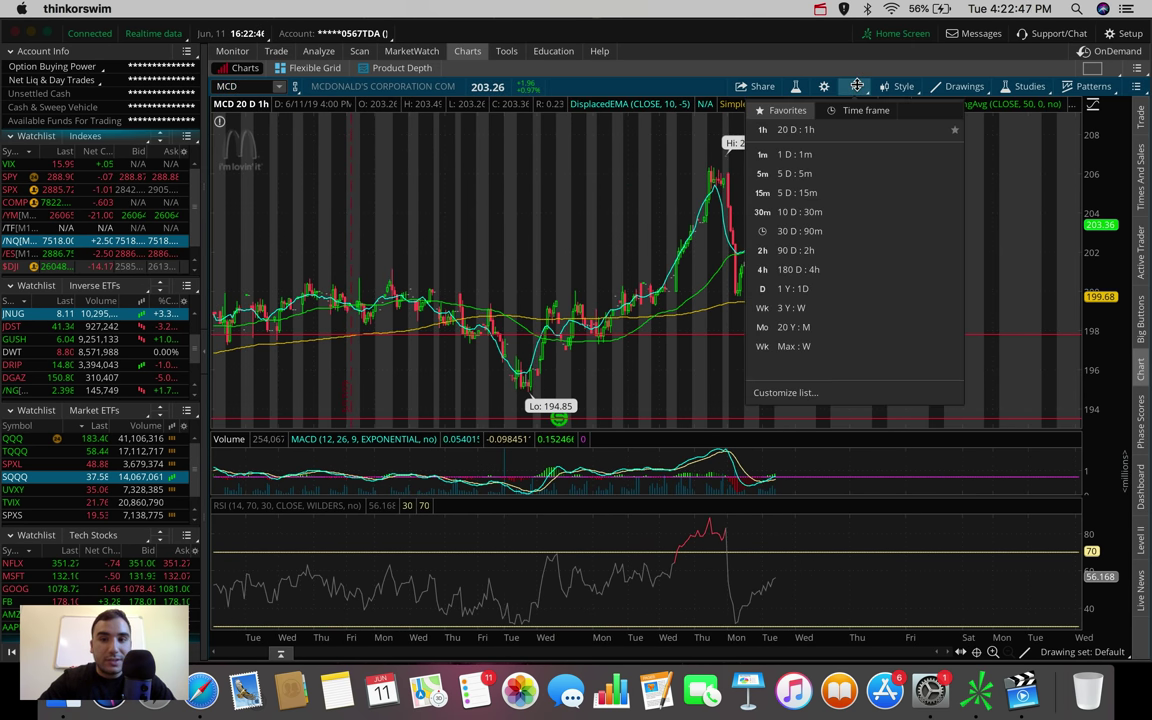
left_click(826, 152)
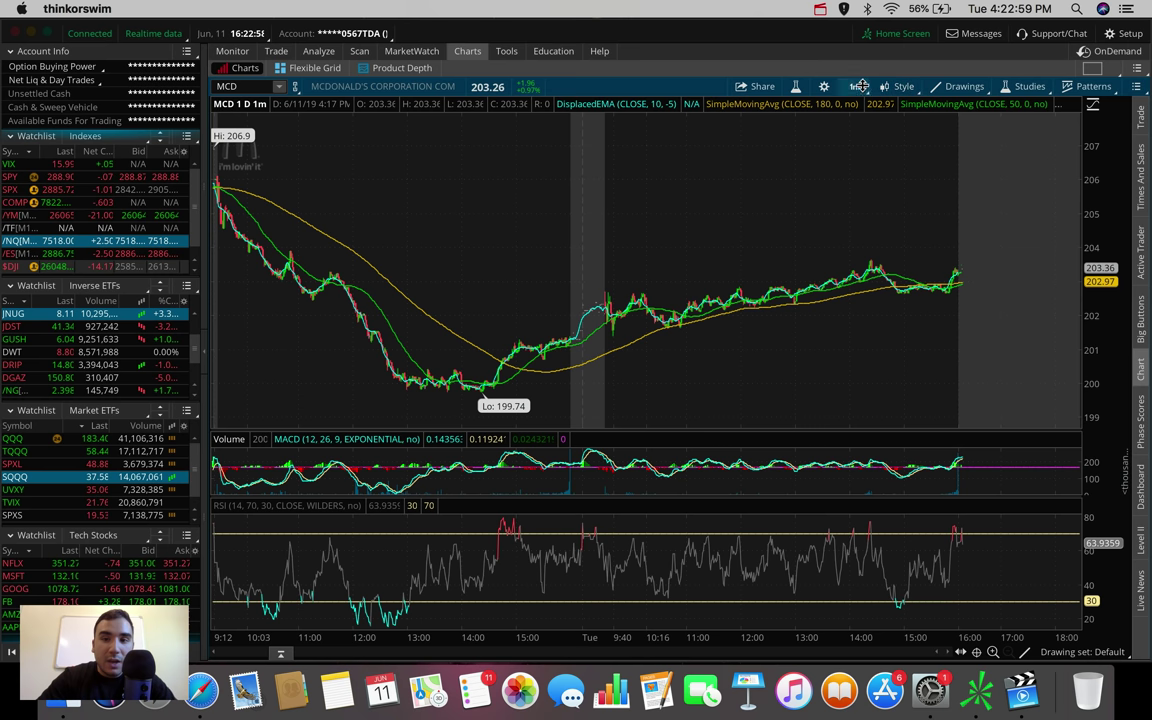
left_click(854, 86)
left_click(803, 266)
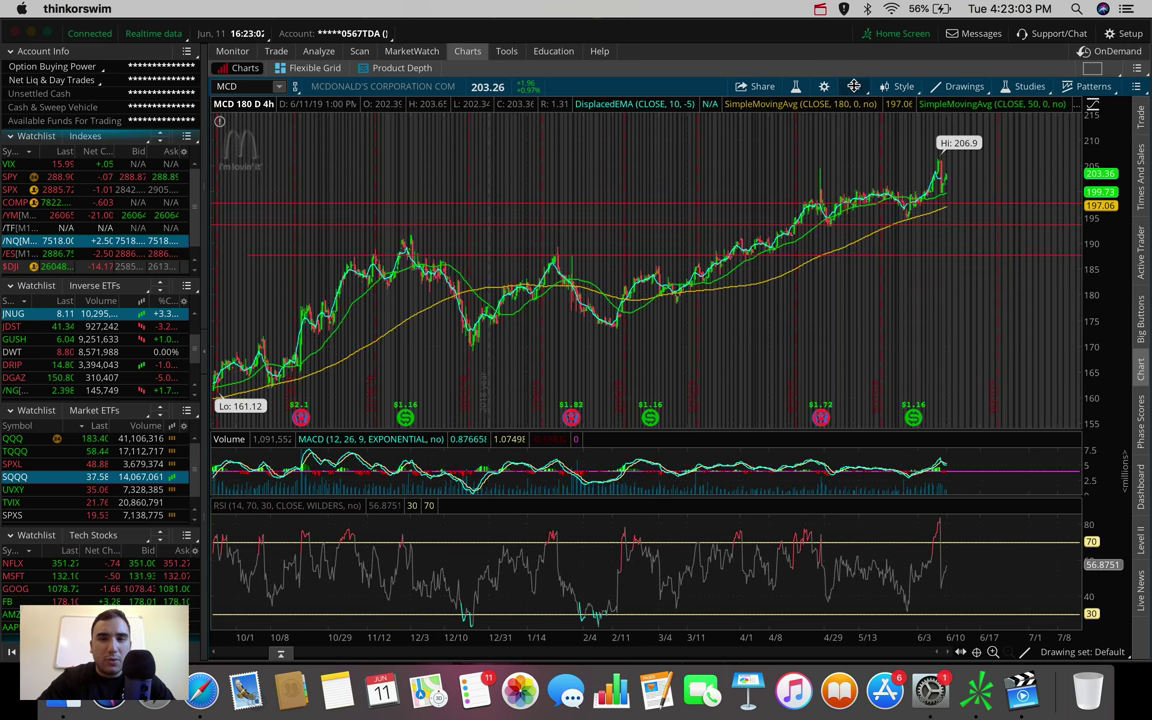
left_click(854, 86)
left_click(825, 165)
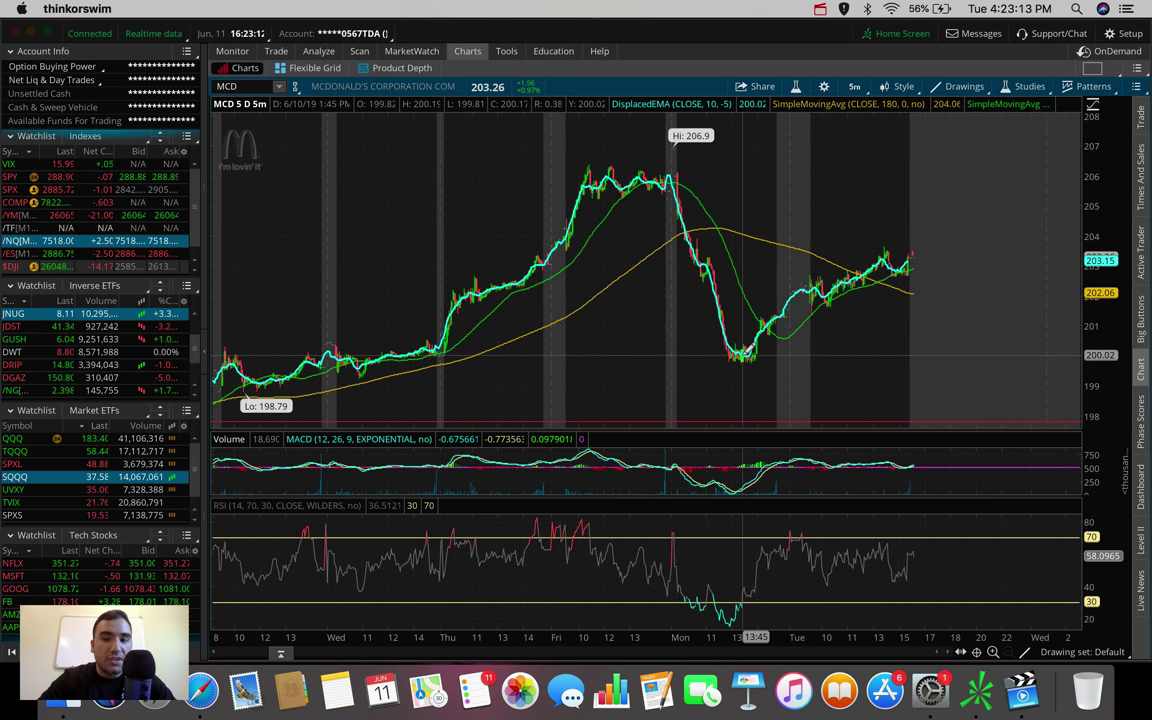
left_click(854, 86)
left_click(800, 268)
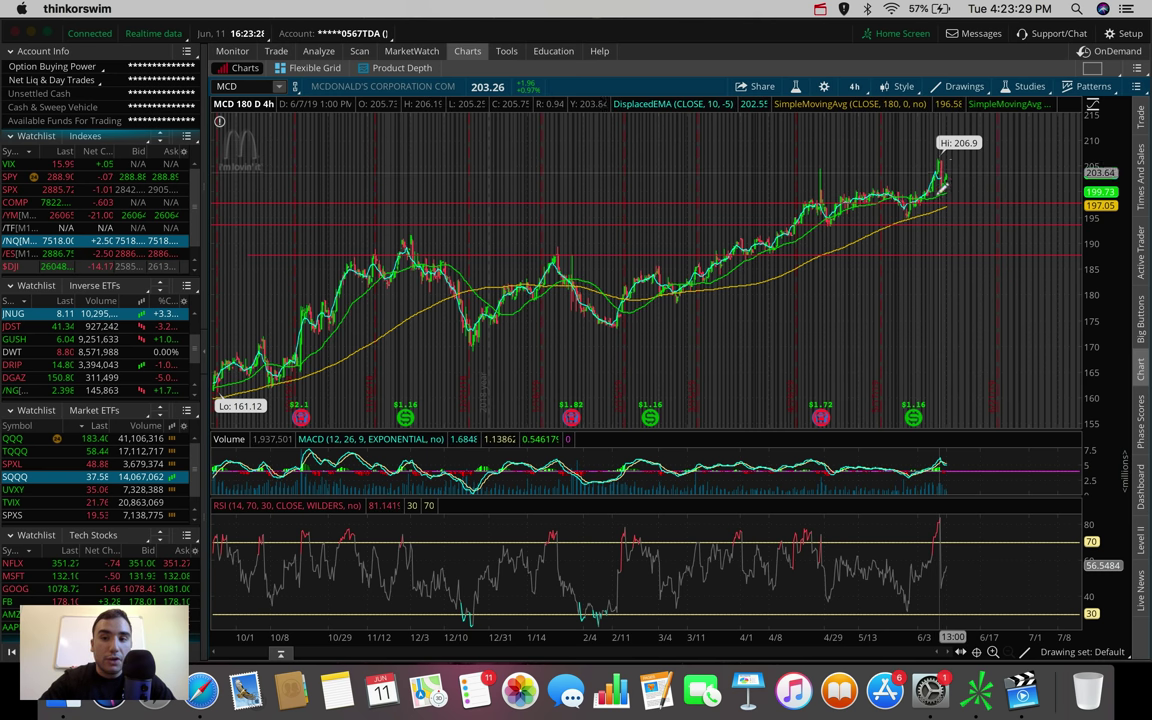
Step: Zoom into recent weeks and reset, then set MCD to 1 D : 1m bars
left_click_drag(986, 147, 845, 160)
key("Escape")
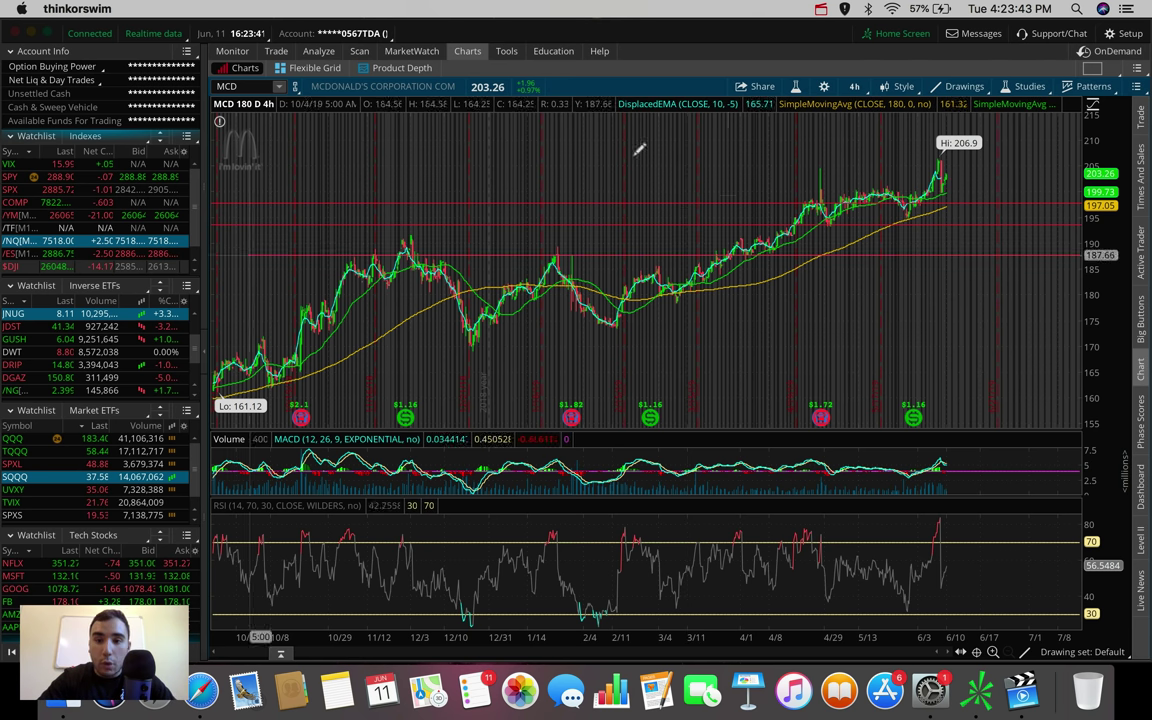
mouse_move(785, 219)
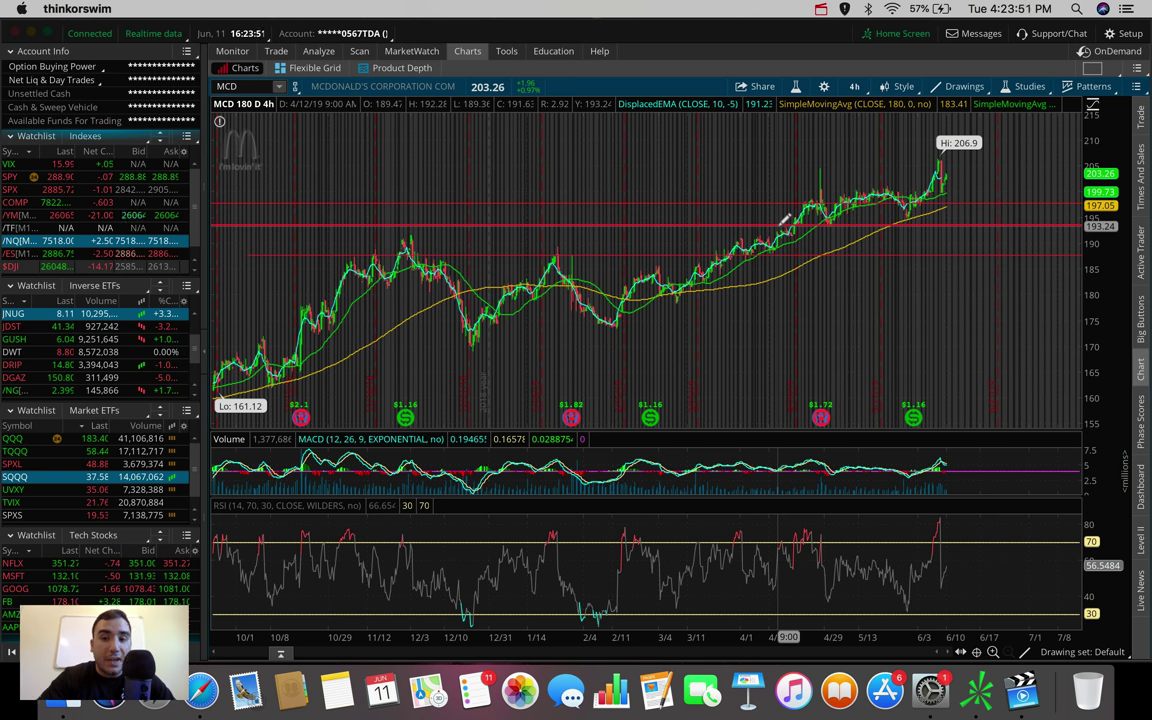
left_click(854, 86)
left_click(840, 153)
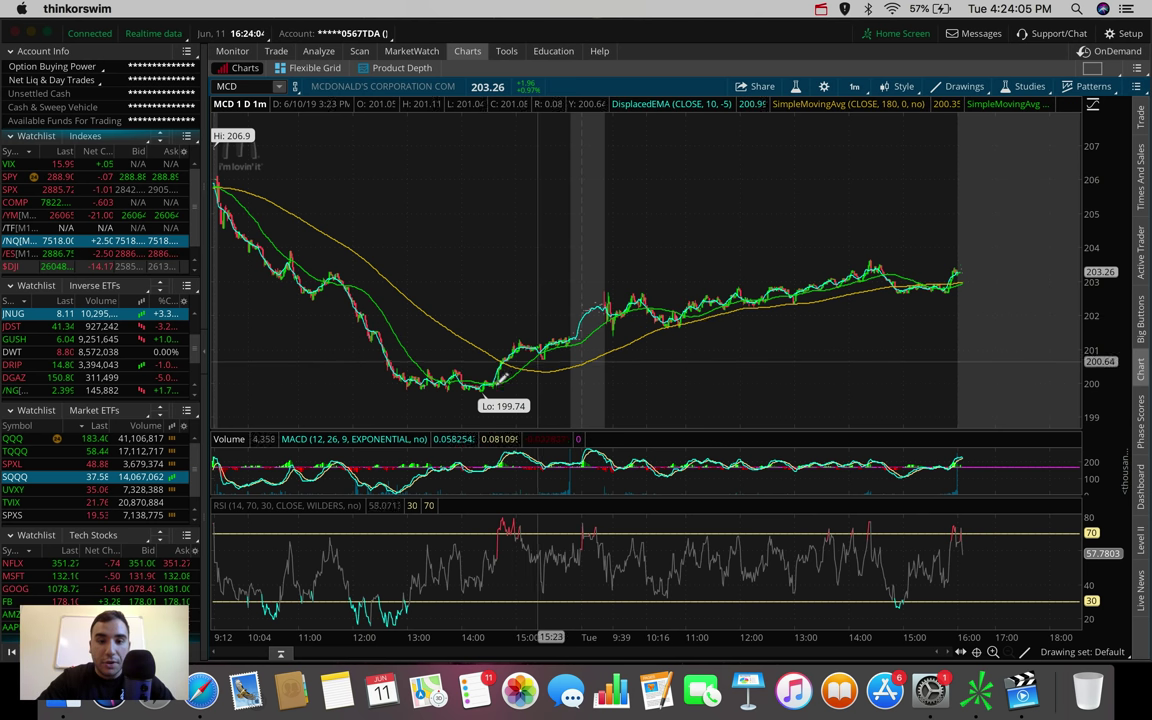
Step: Measure the rise from the 199.74 low, then set MCD to 5 D : 5m bars
left_click_drag(469, 397, 650, 295)
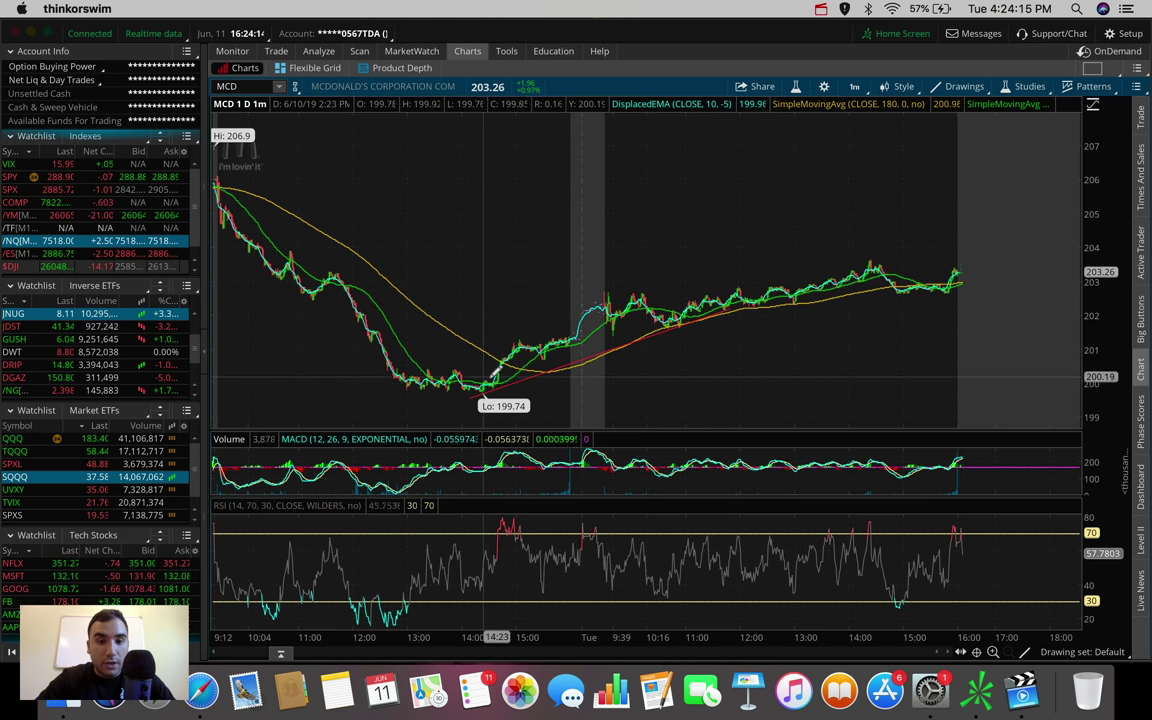
left_click(850, 87)
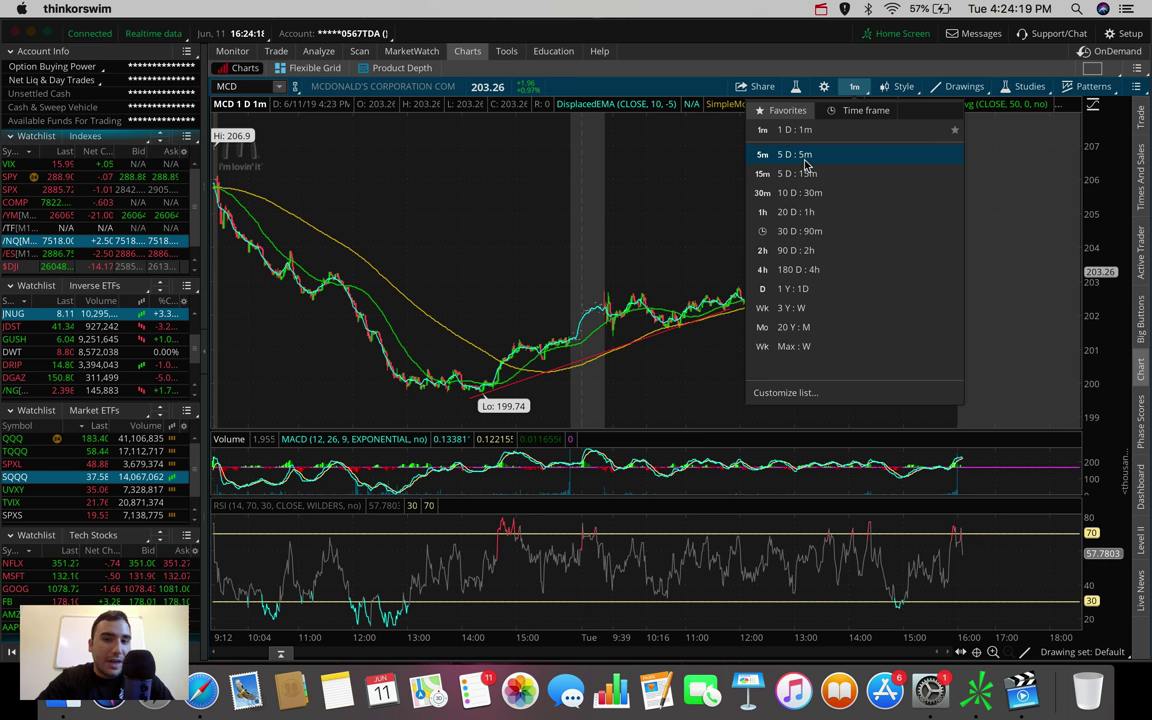
left_click(803, 160)
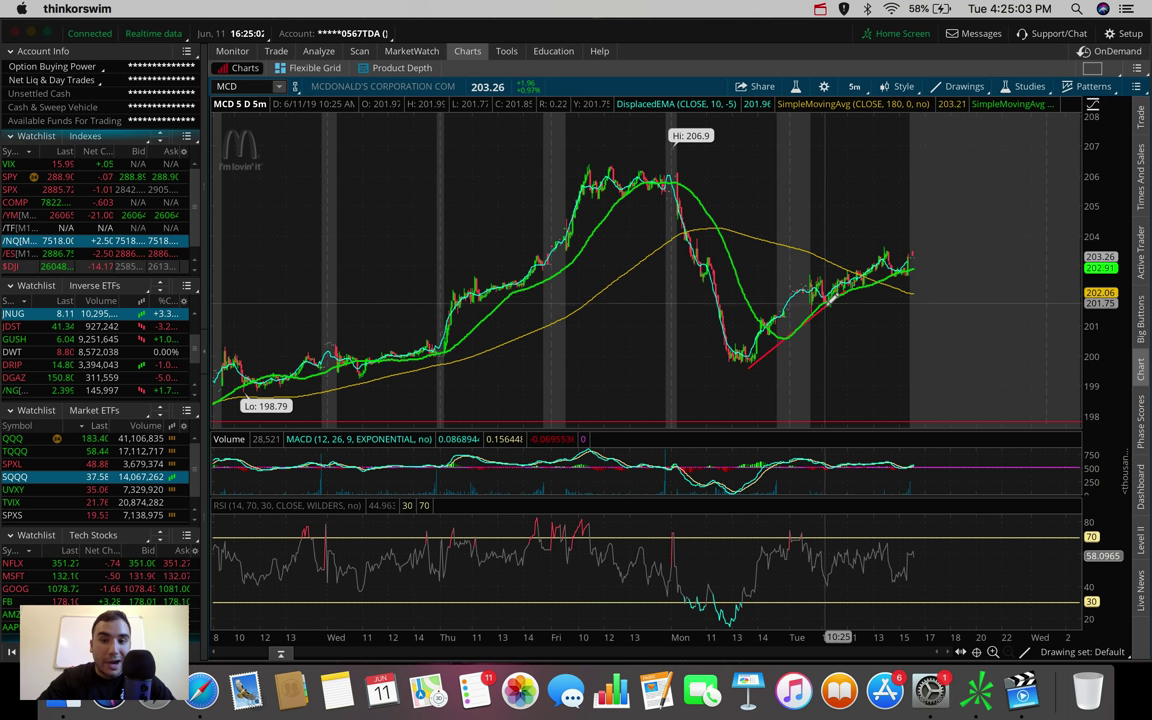
Step: Show MCD on 1 D : 1m, zoom in and measure the morning dip, then restore the full day
left_click(854, 86)
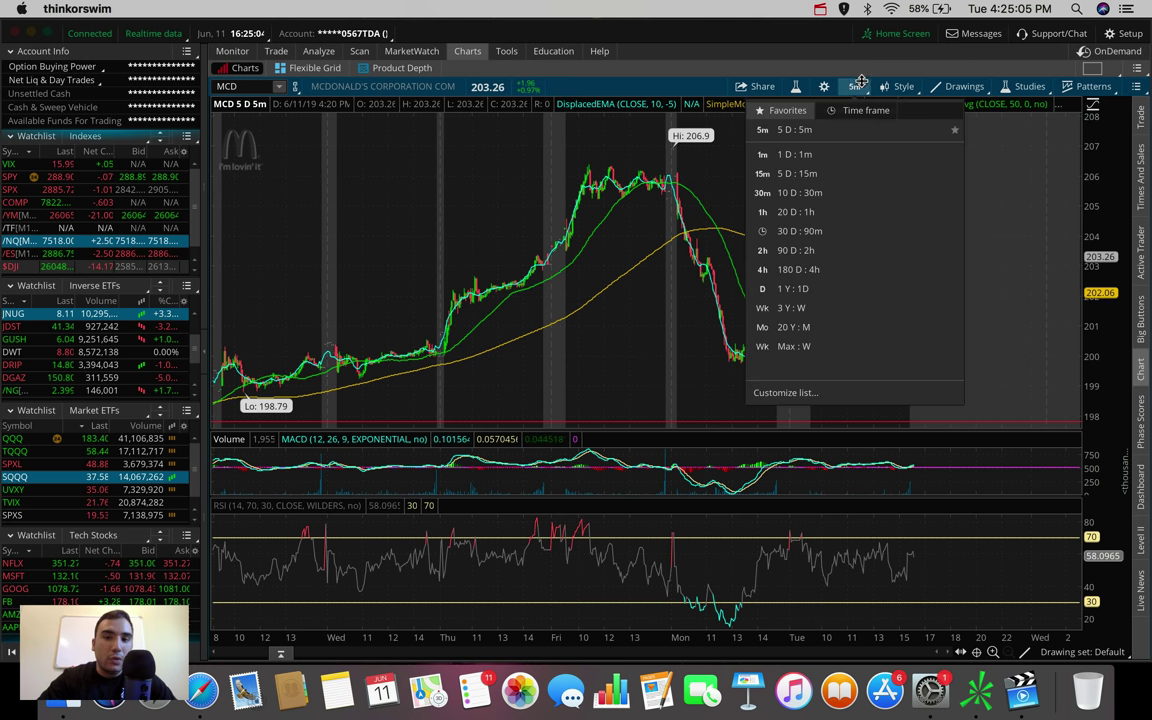
left_click(800, 155)
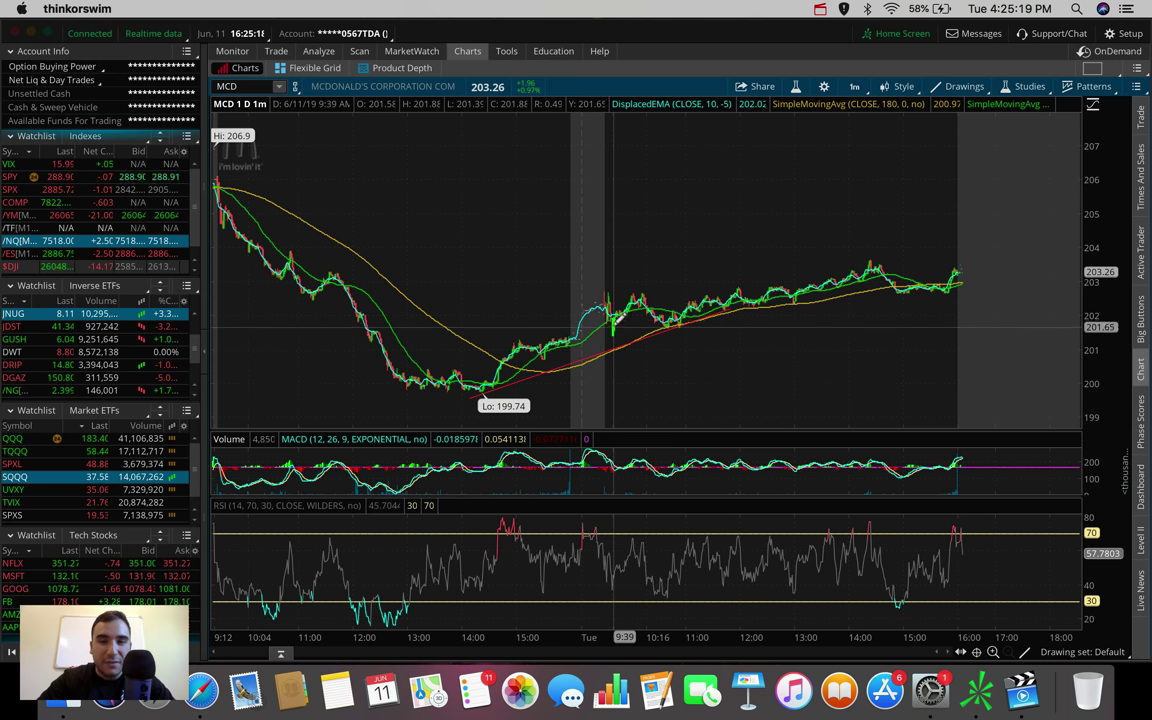
left_click_drag(656, 291, 548, 298)
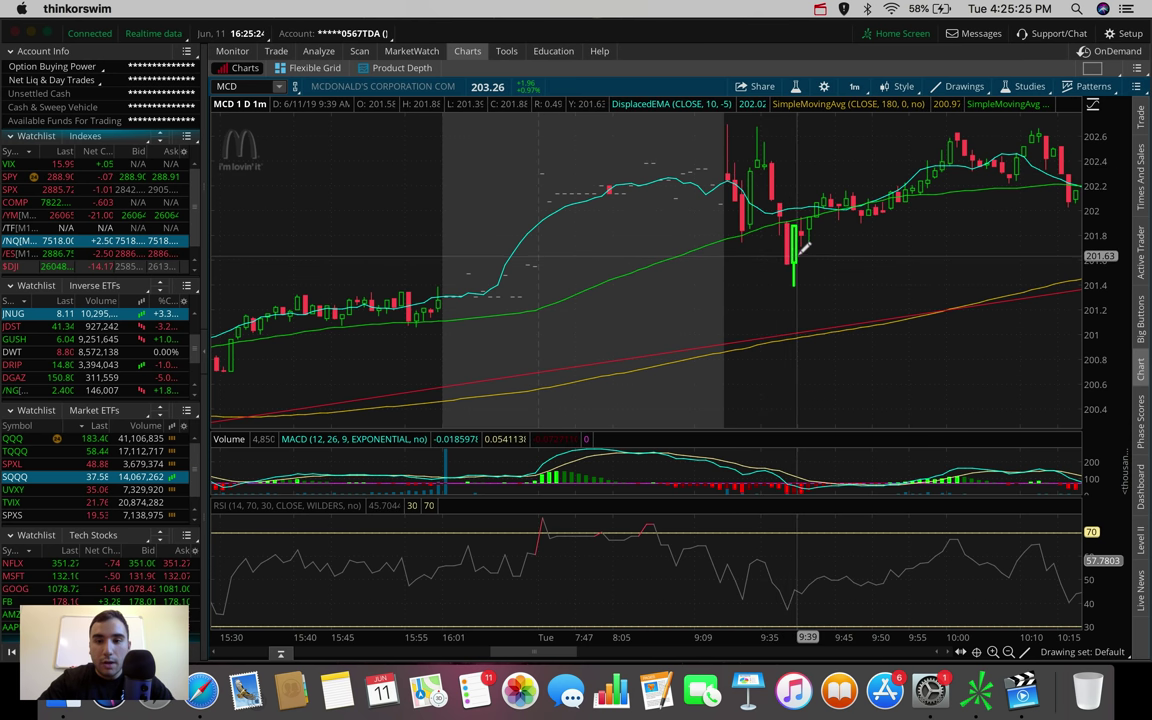
left_click_drag(799, 240, 815, 197)
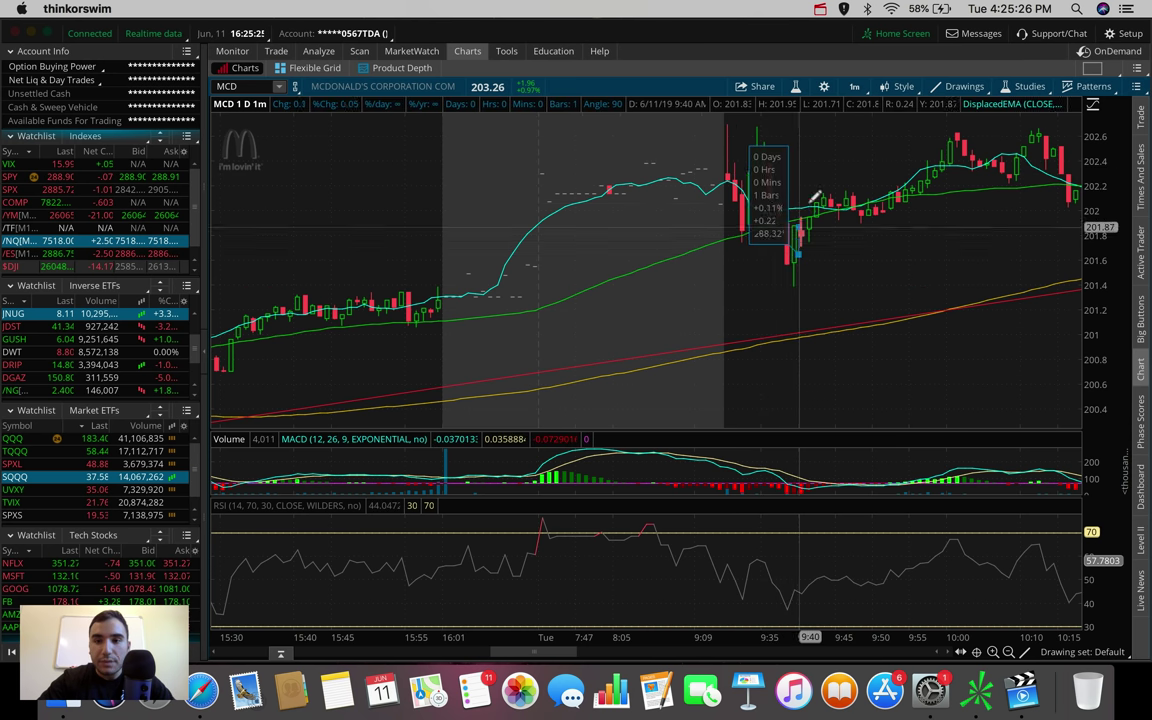
left_click(854, 86)
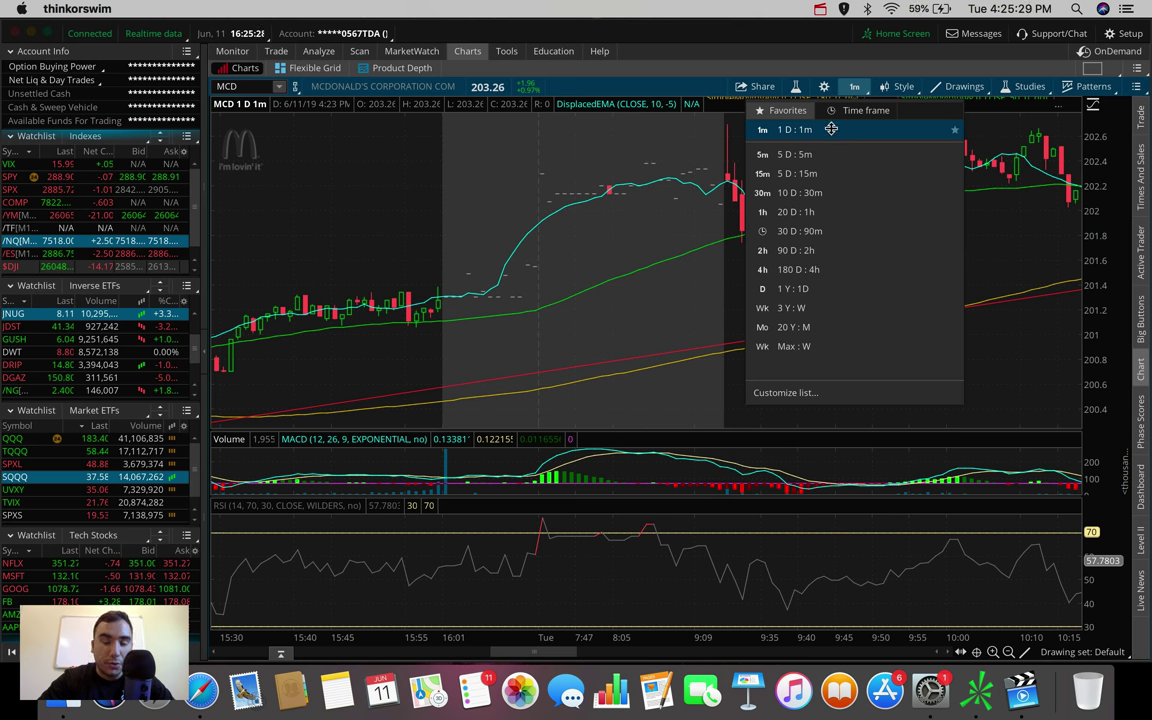
left_click(1029, 226)
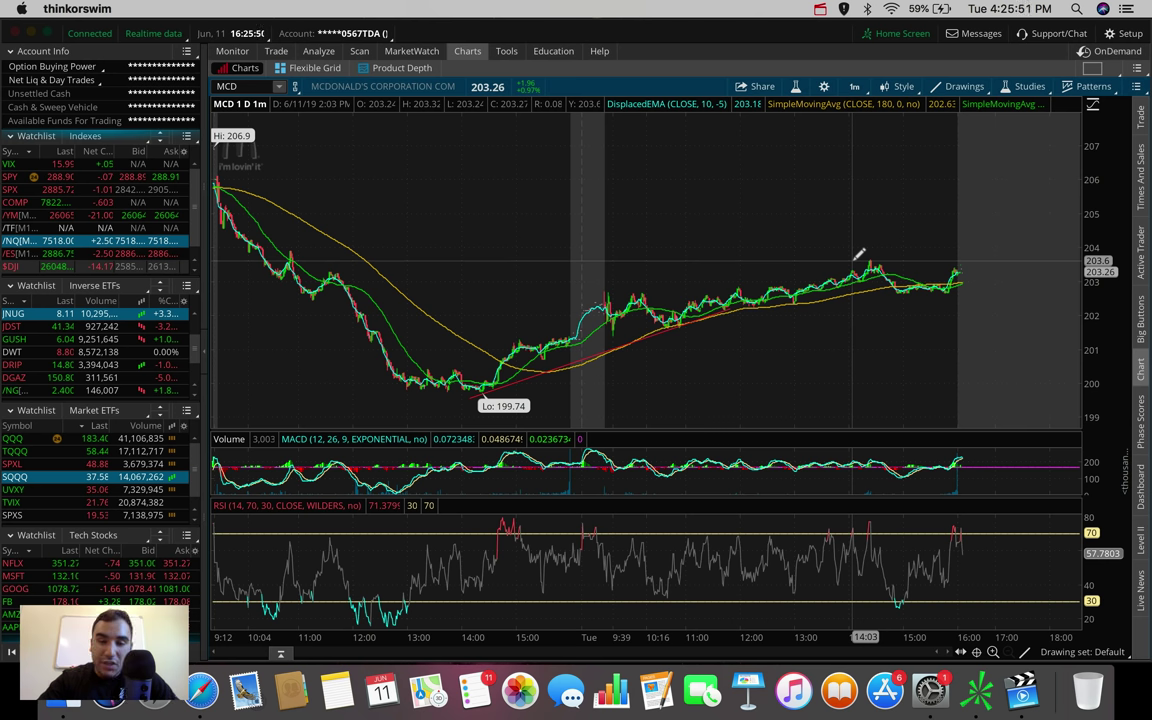
left_click(618, 305)
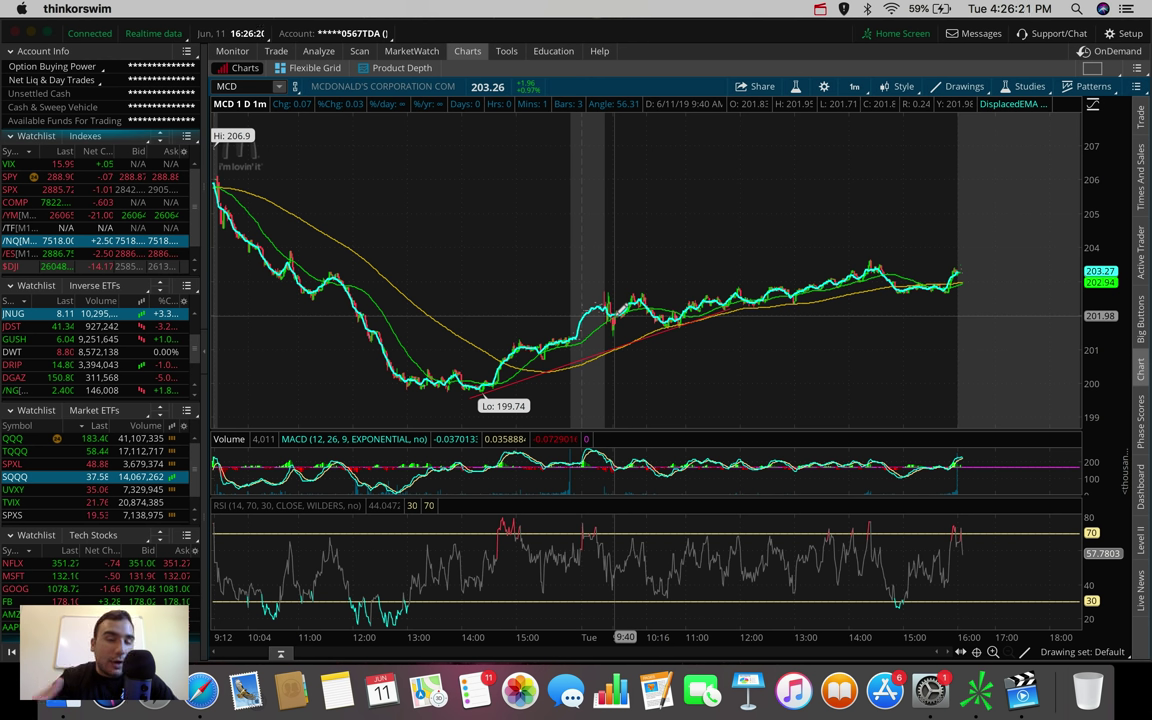
left_click_drag(613, 316, 690, 255)
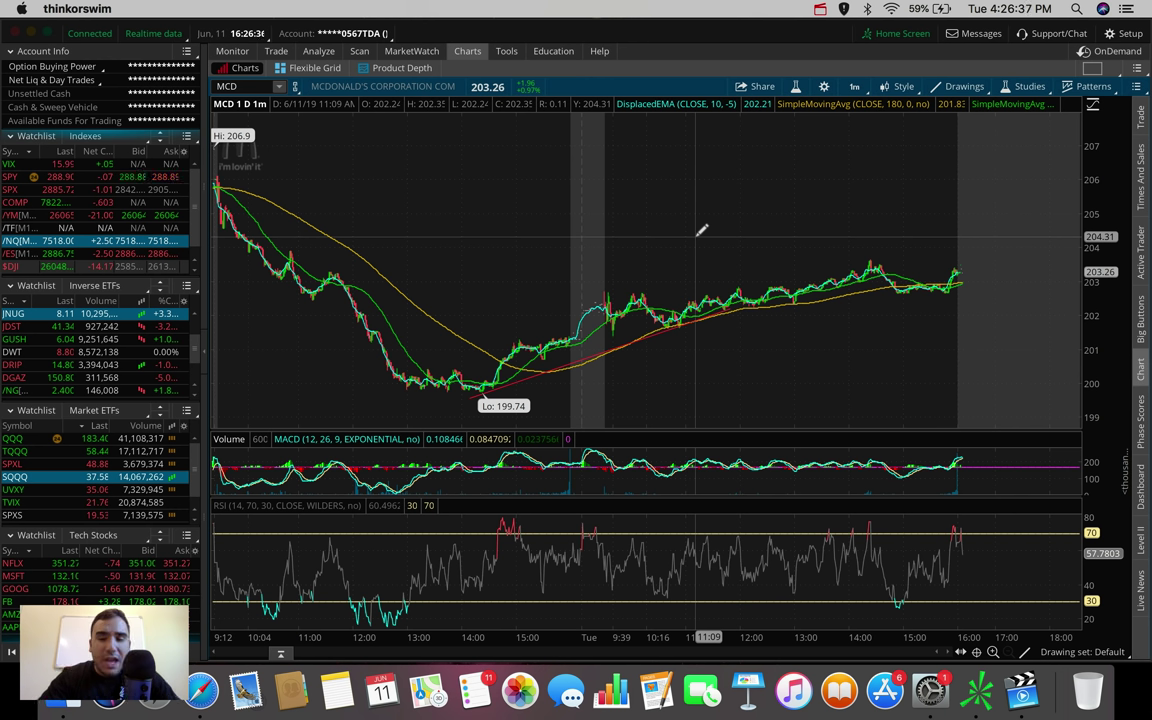
Step: Set the MCD chart to 180 D : 4h bars
left_click(854, 86)
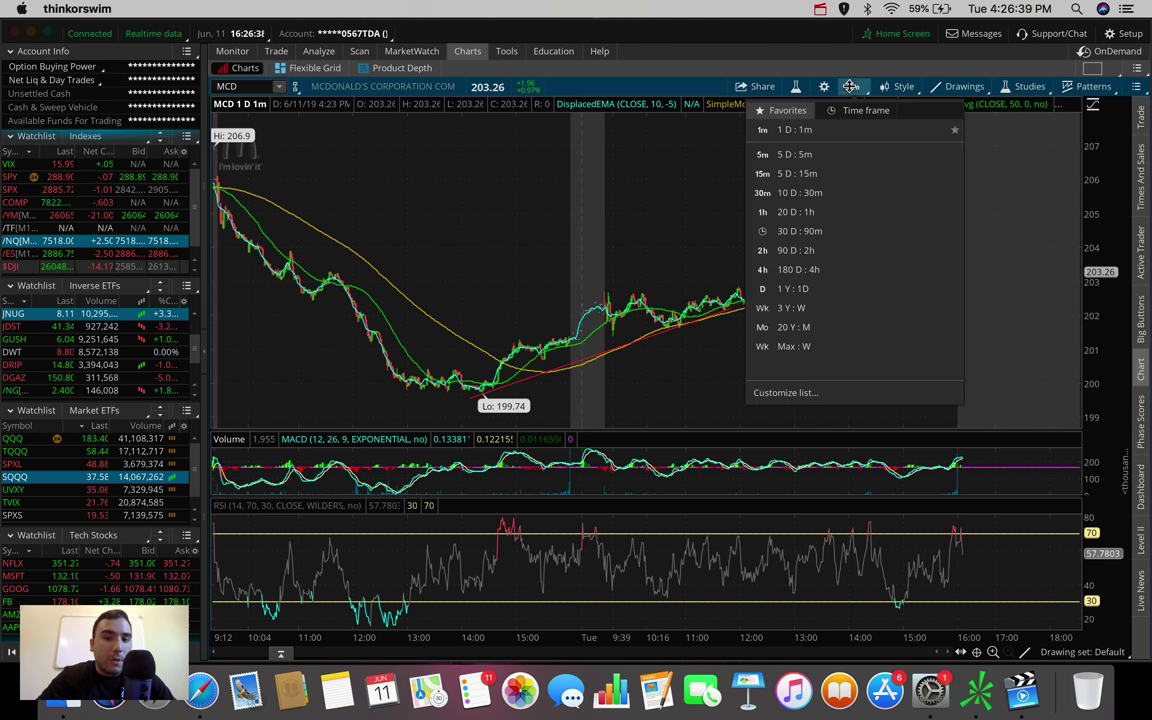
left_click(803, 268)
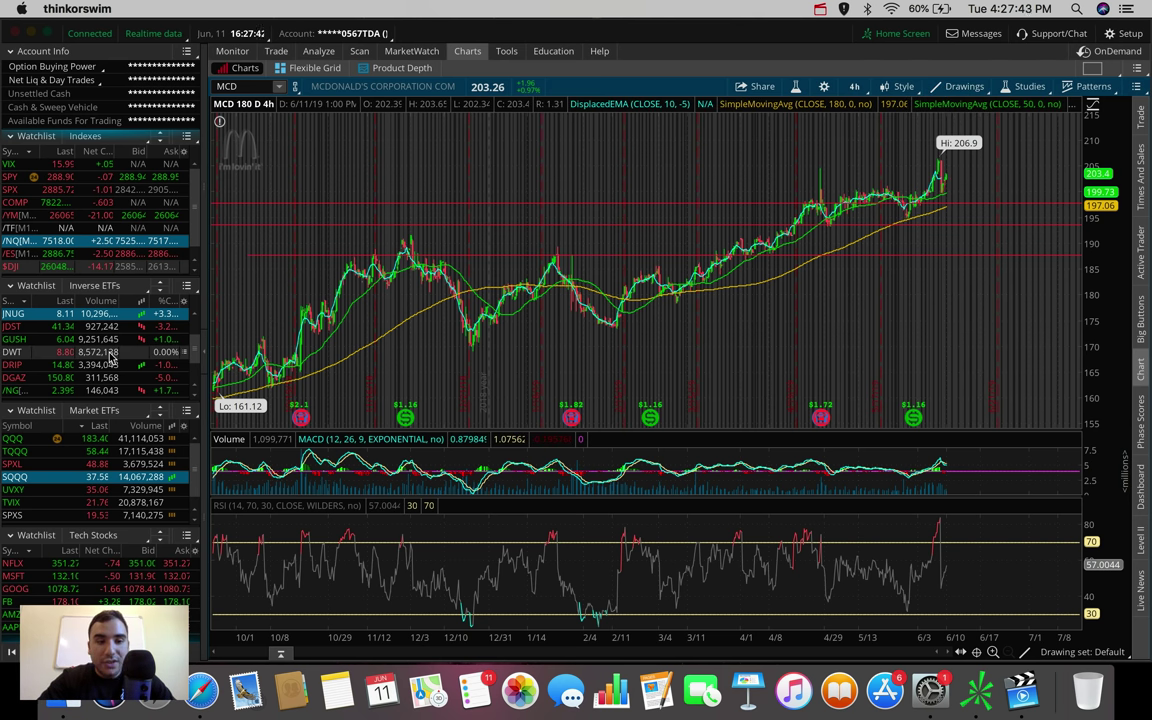
scroll(112, 358, "down", 2)
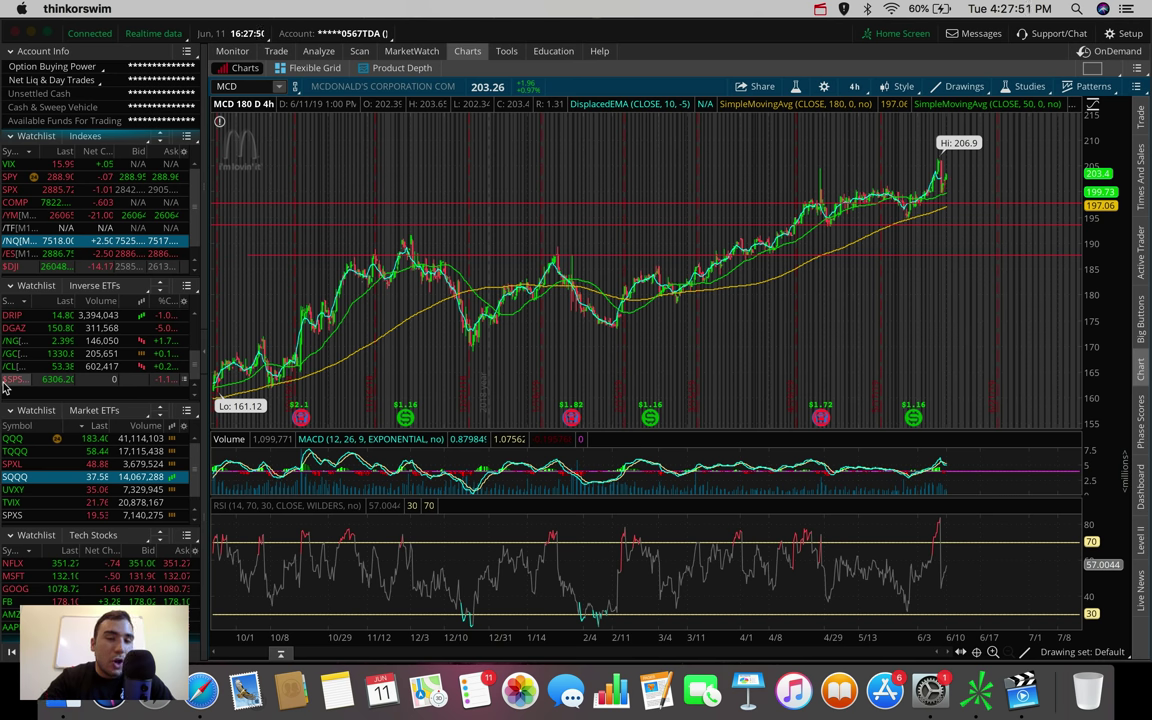
Step: Load the UGAZ chart from the symbol box
left_click(232, 86)
type("UGAZ")
key("Return")
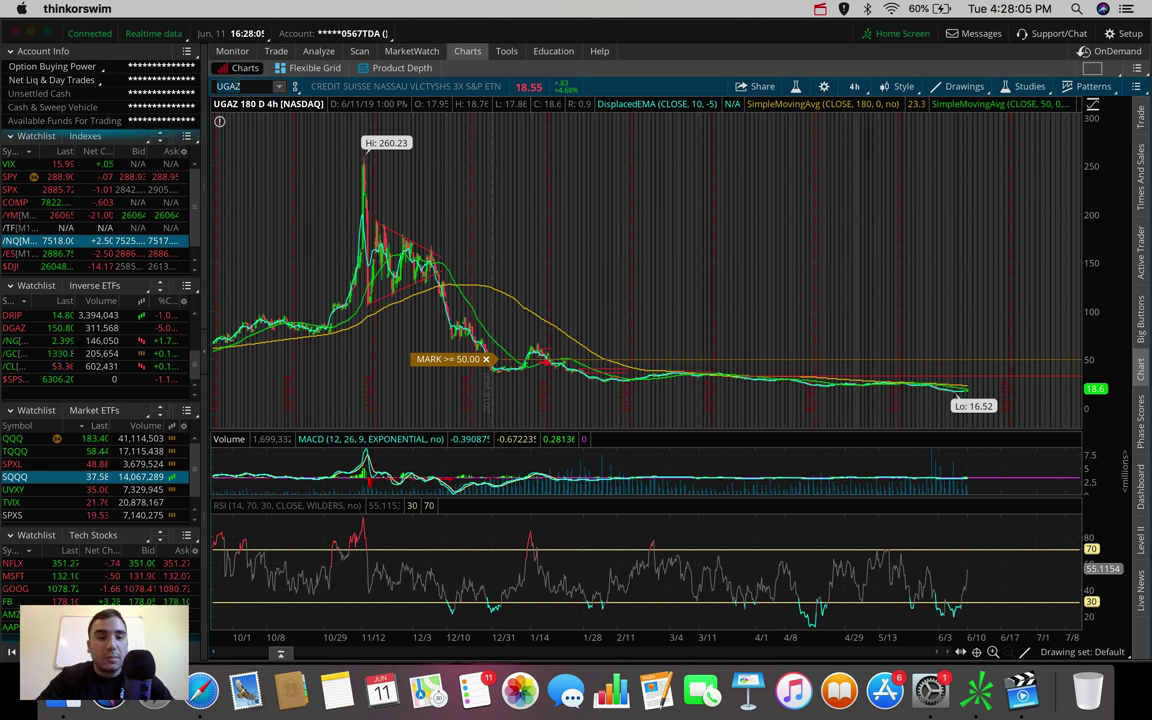
Step: Chart /NG on 30 D : 90m bars and measure the decline into the 6/6 low
left_click(40, 341)
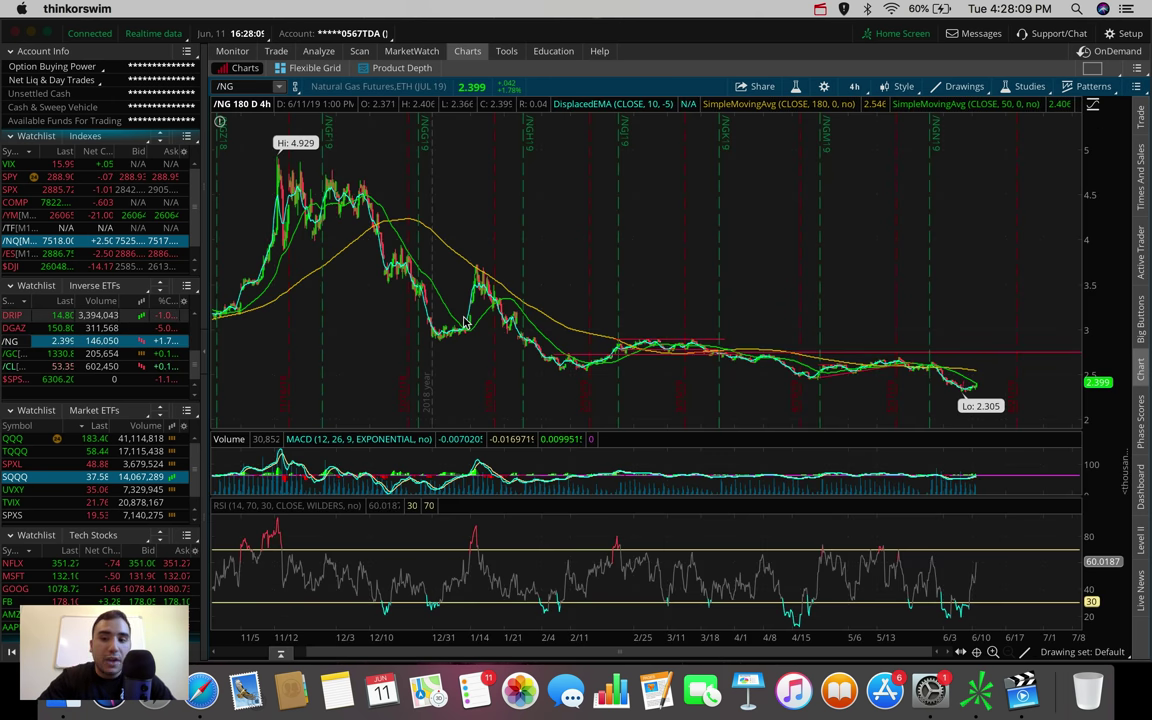
left_click(857, 86)
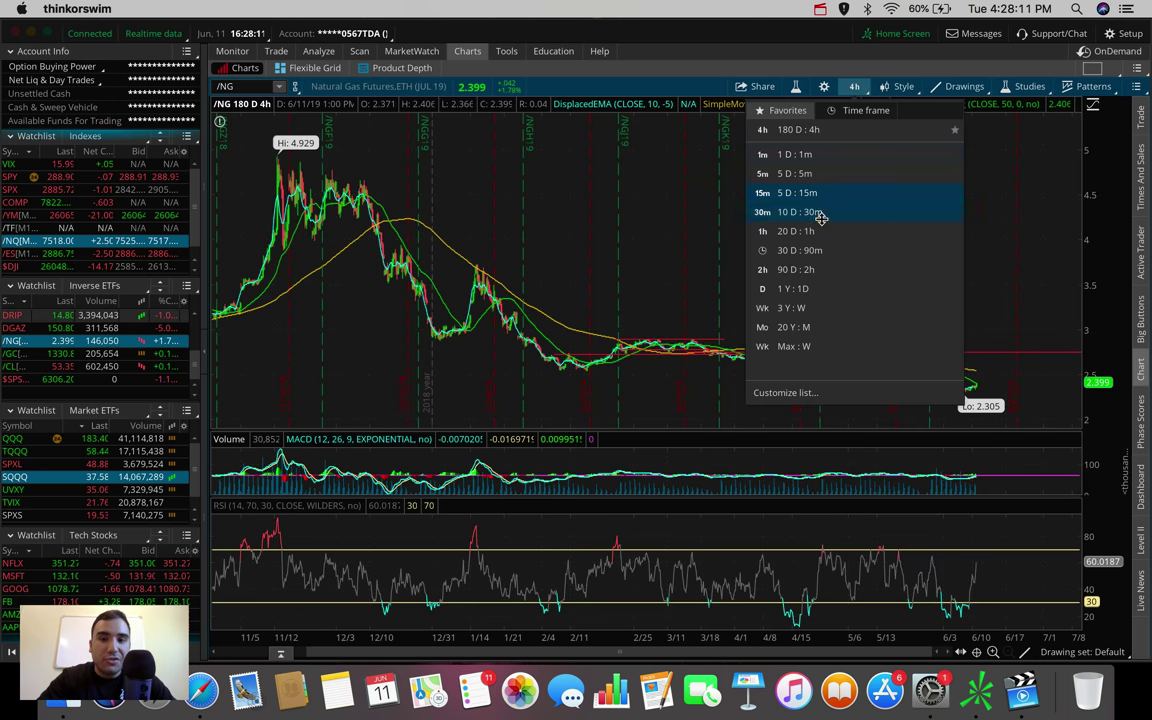
left_click(810, 251)
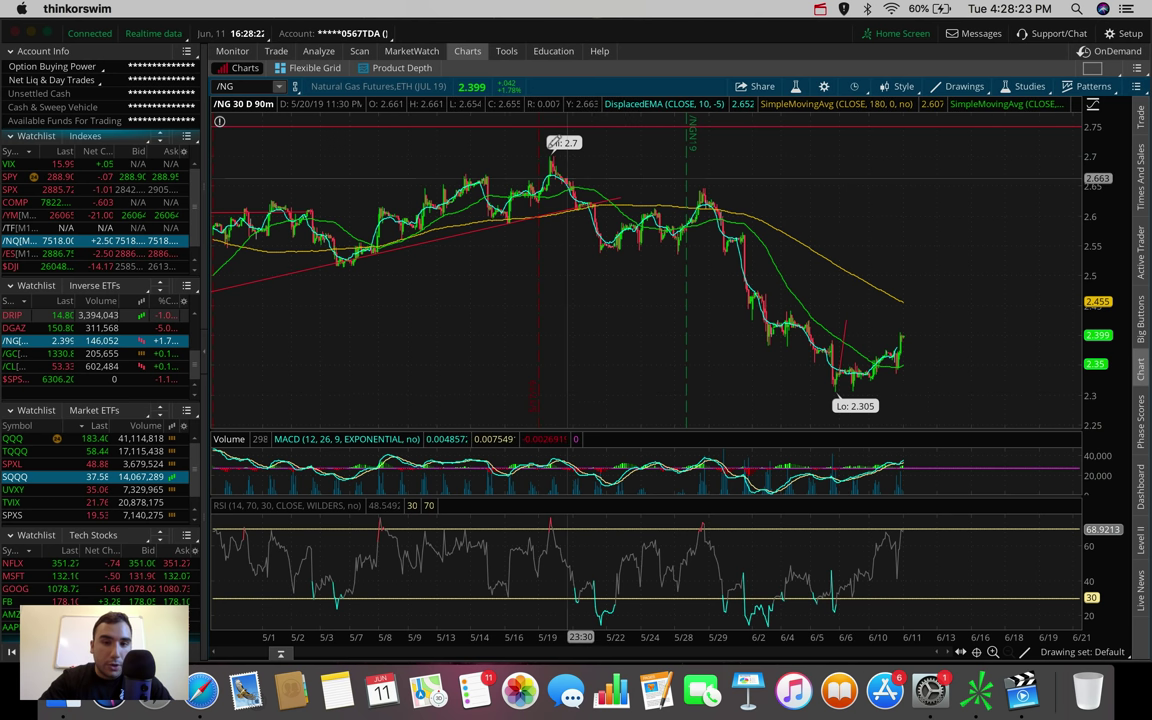
left_click(853, 384)
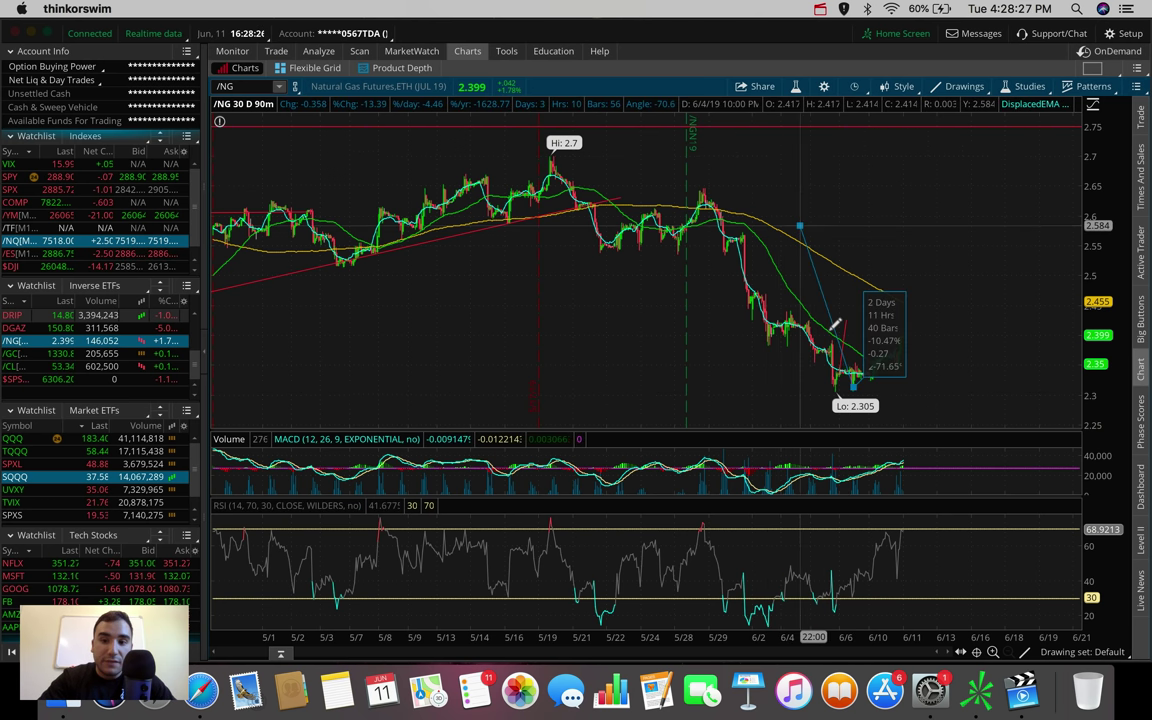
left_click_drag(853, 378, 850, 378)
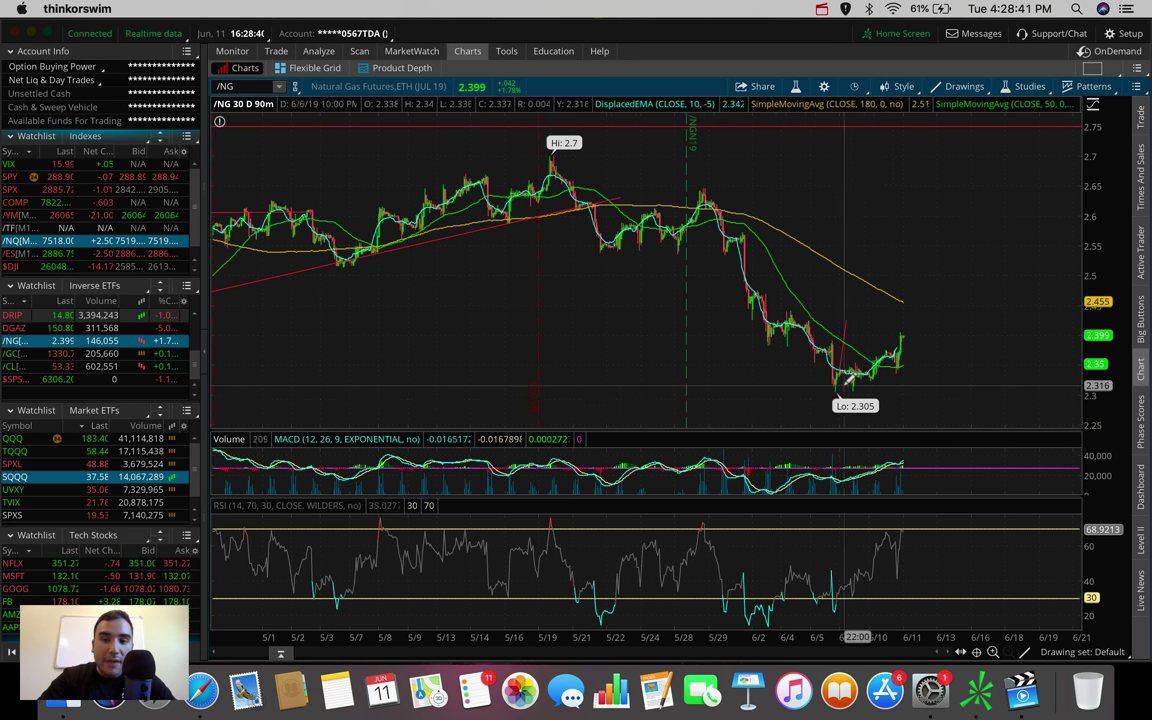
Step: Zoom the /NG chart into the days since the 2.305 low
left_click_drag(871, 320, 617, 325)
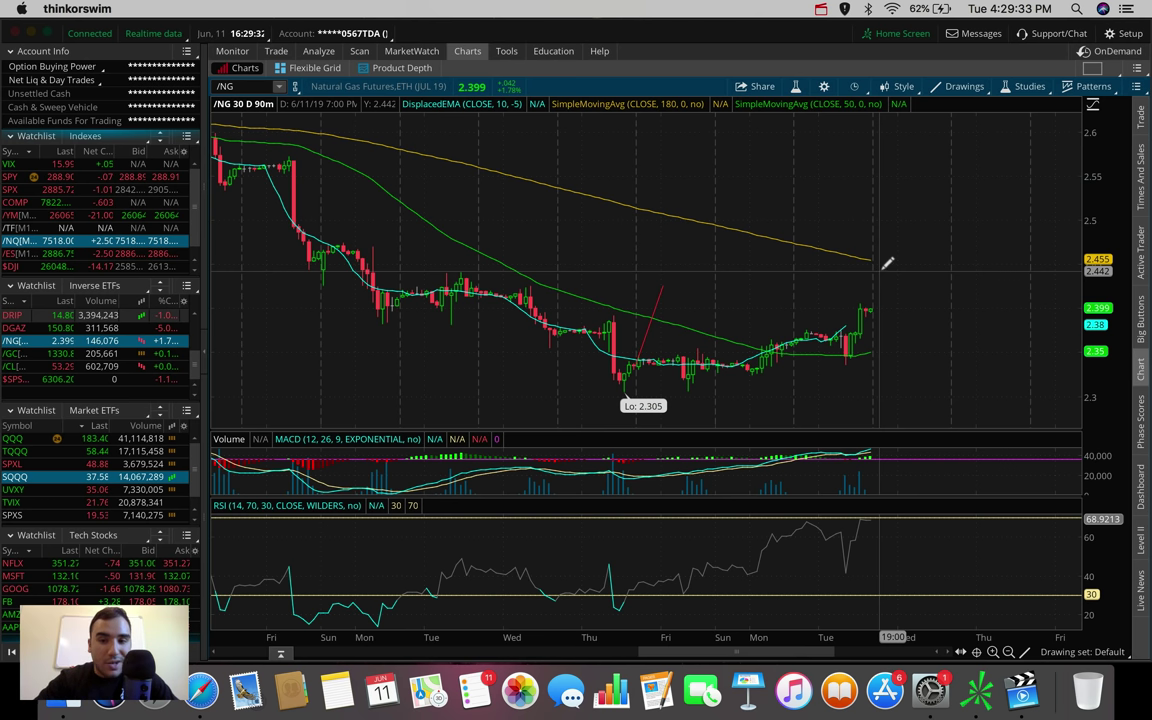
Step: Scroll to zoom the /NG chart back out to its full 30-day span
scroll(911, 280, "down", 3)
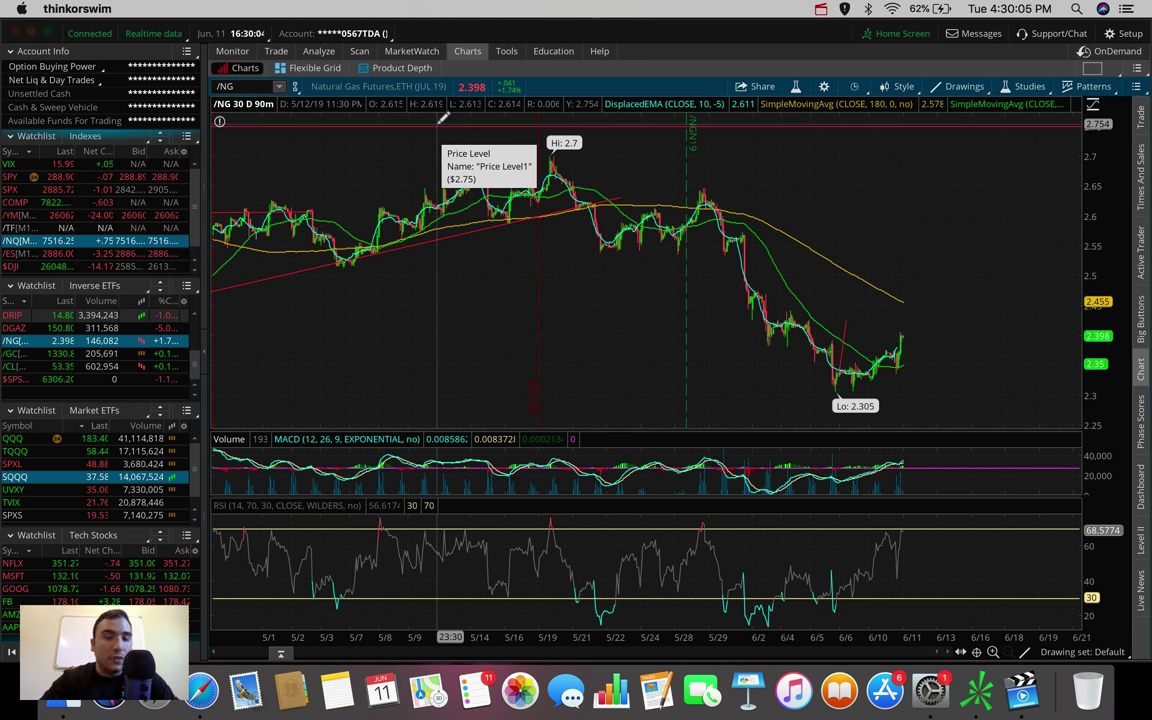
Step: Chart UGAZ from the watchlist, then switch back to the /NG natural gas futures chart
scroll(85, 345, "down", 3)
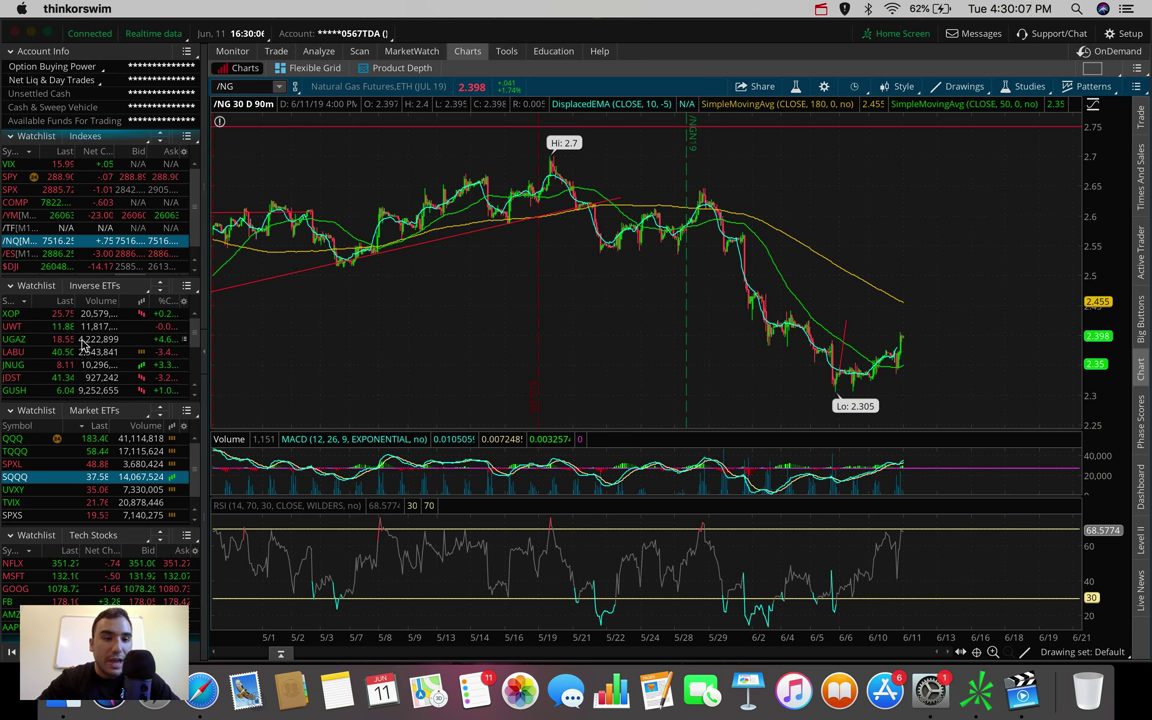
left_click(84, 340)
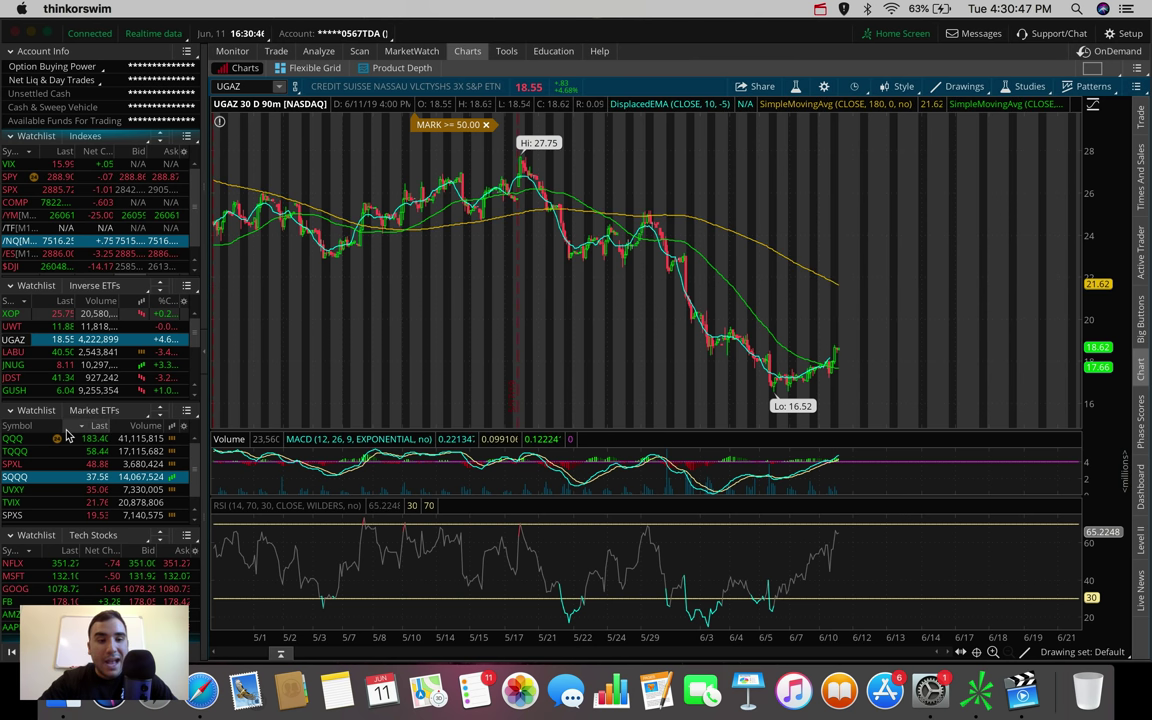
scroll(26, 378, "down", 5)
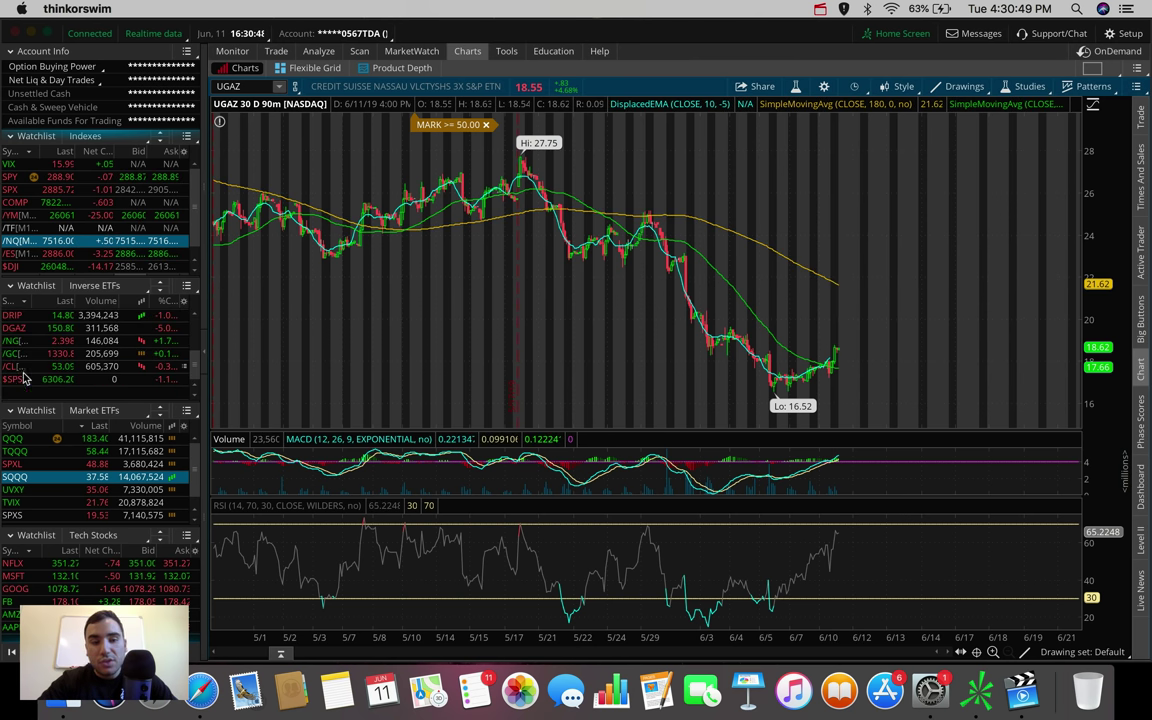
left_click(45, 341)
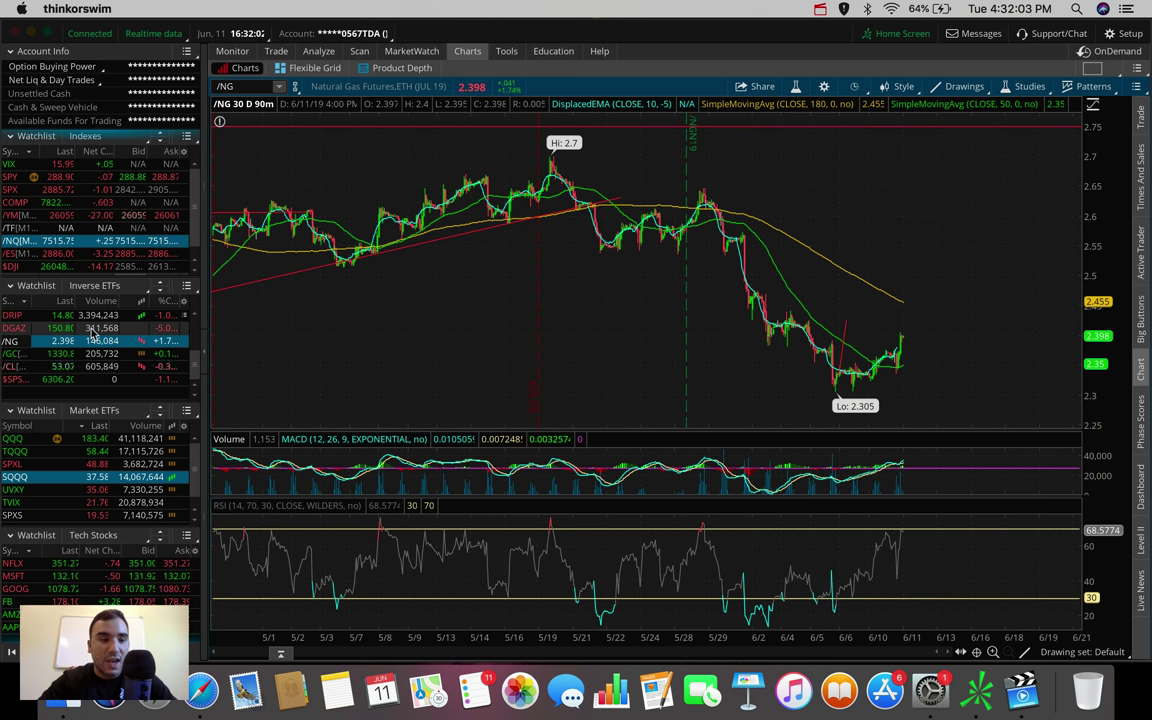
Step: Show JNUG on a 20-day hourly chart, then switch to the /GC gold futures chart
scroll(93, 336, "up", 5)
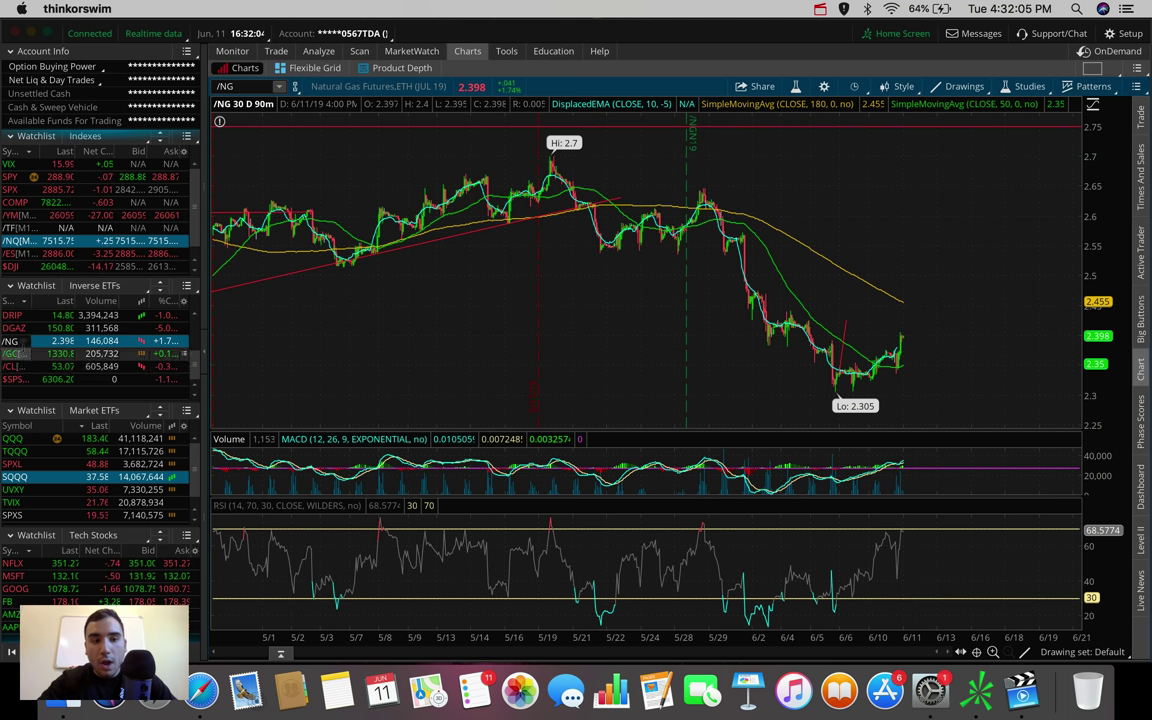
left_click(20, 365)
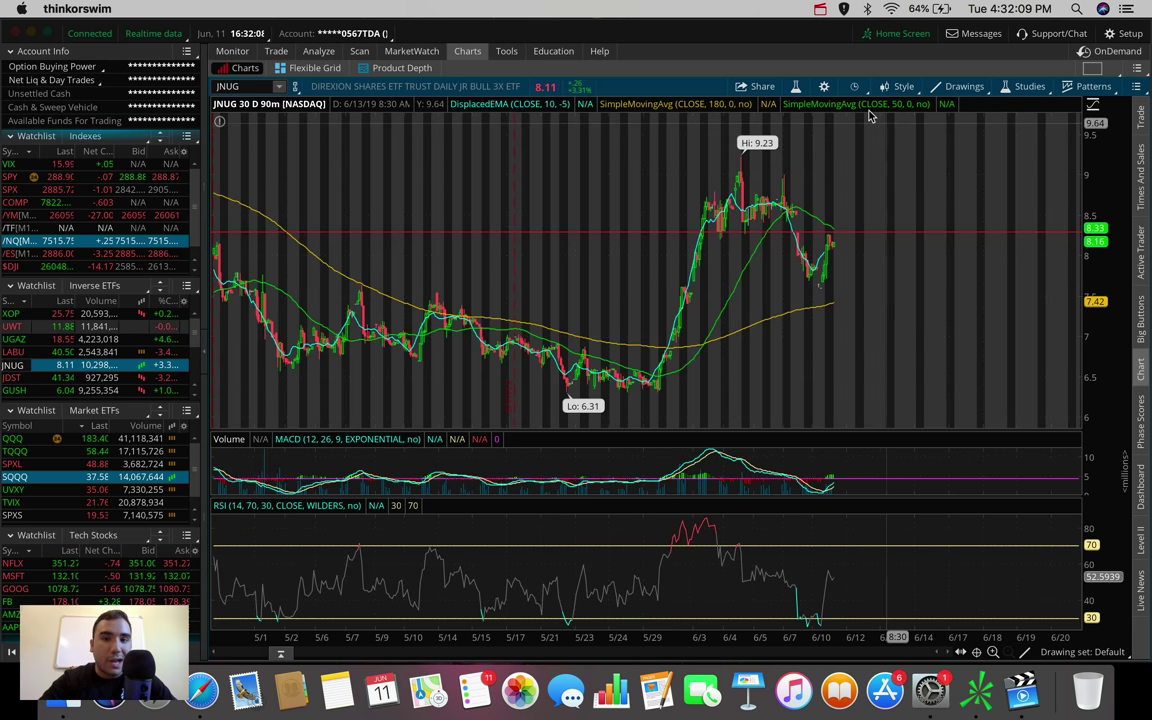
left_click(854, 86)
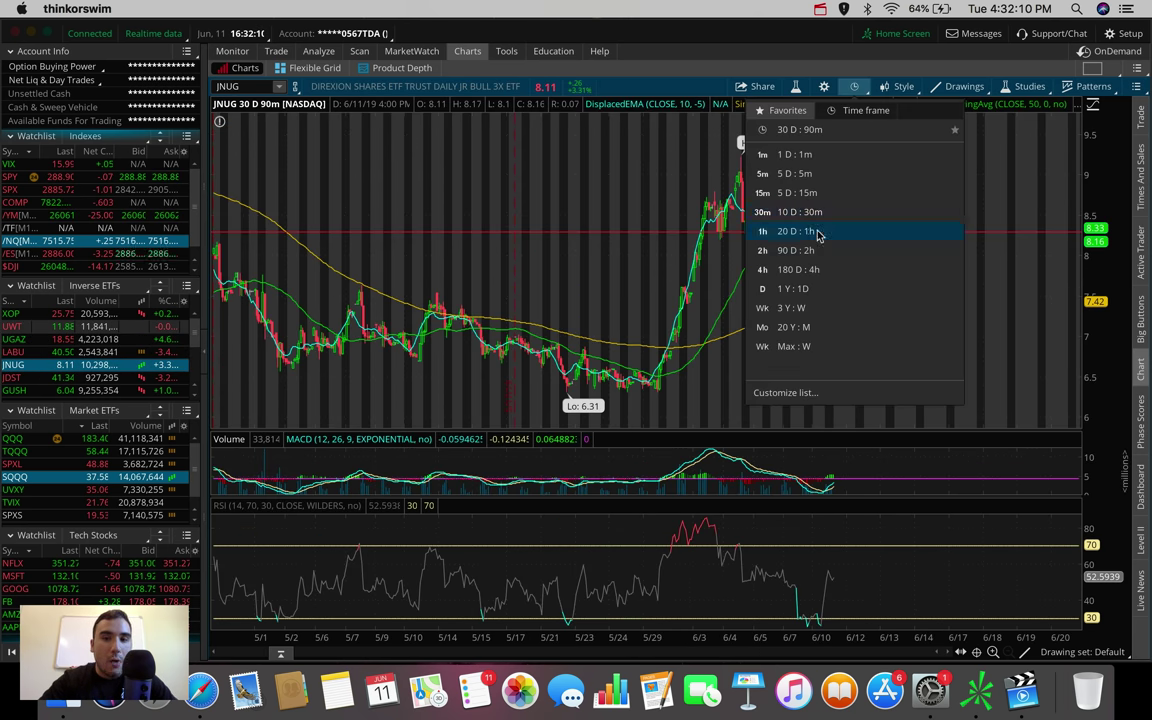
left_click(822, 227)
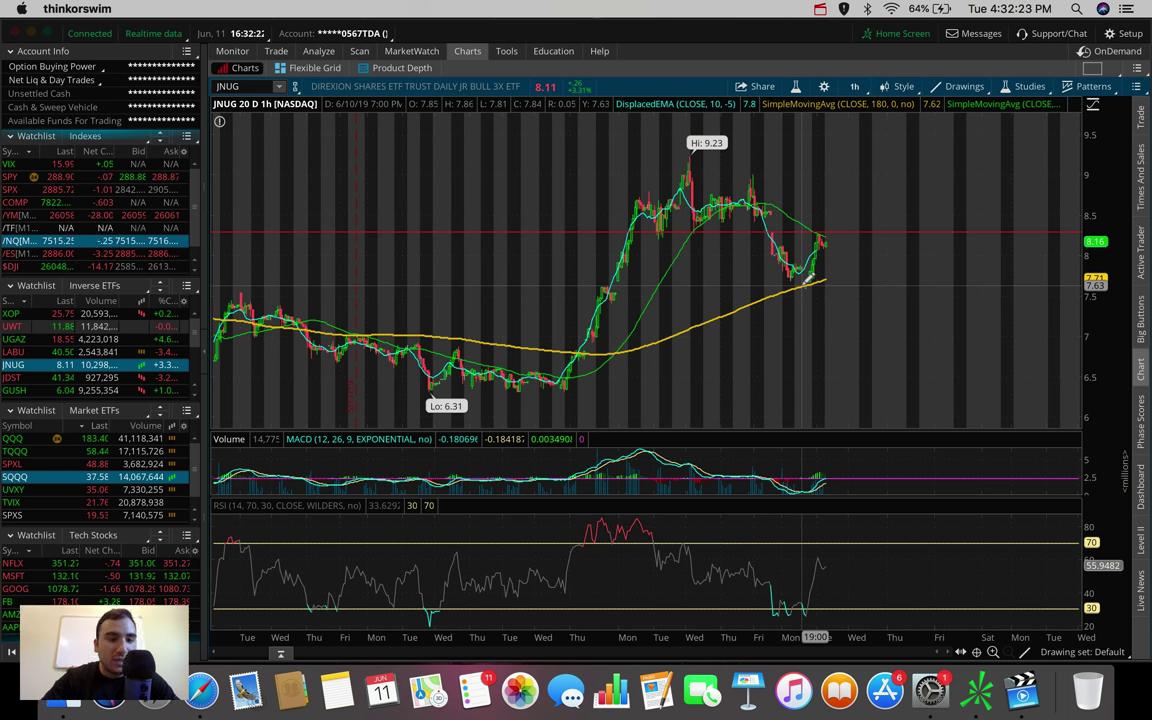
scroll(54, 362, "down", 4)
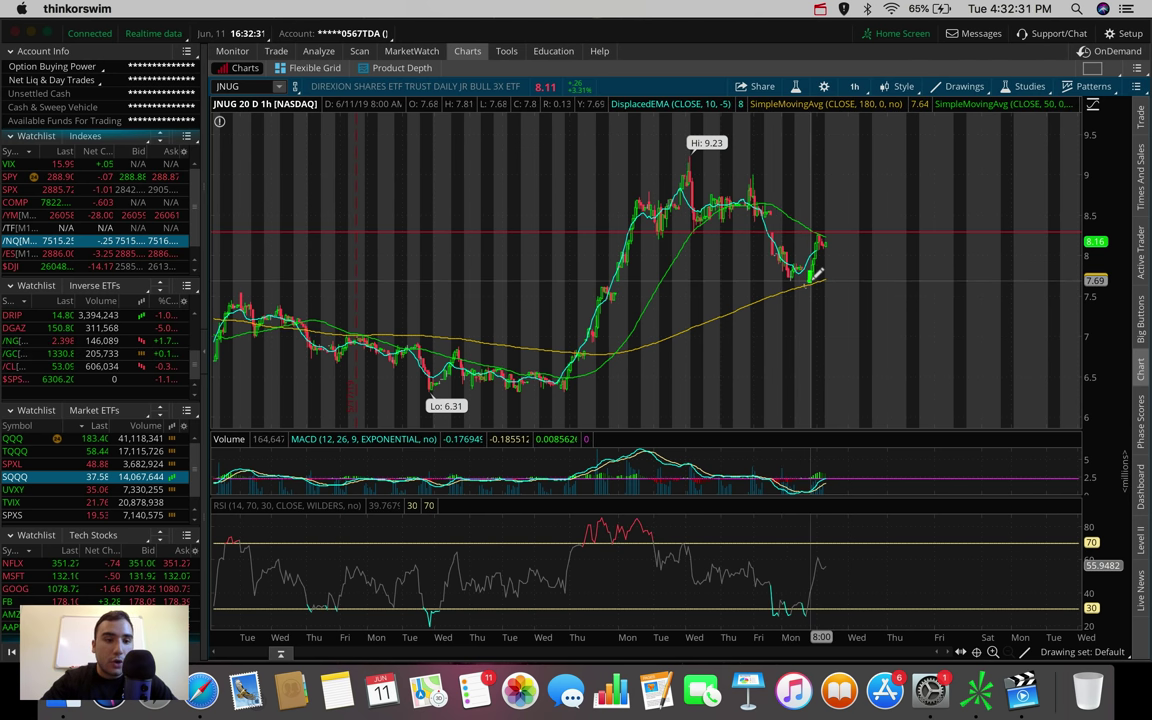
left_click(20, 353)
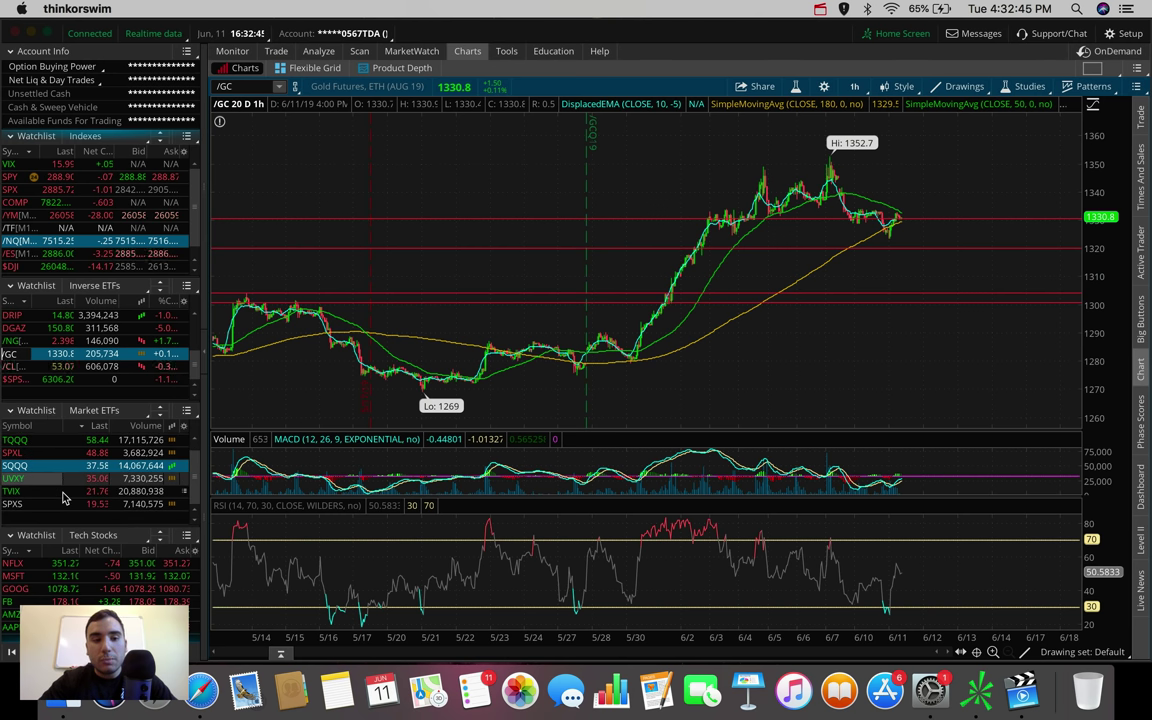
Step: Glance at JNUG, then return to /GC and zoom into the last week of hourly candles
scroll(17, 355, "up", 5)
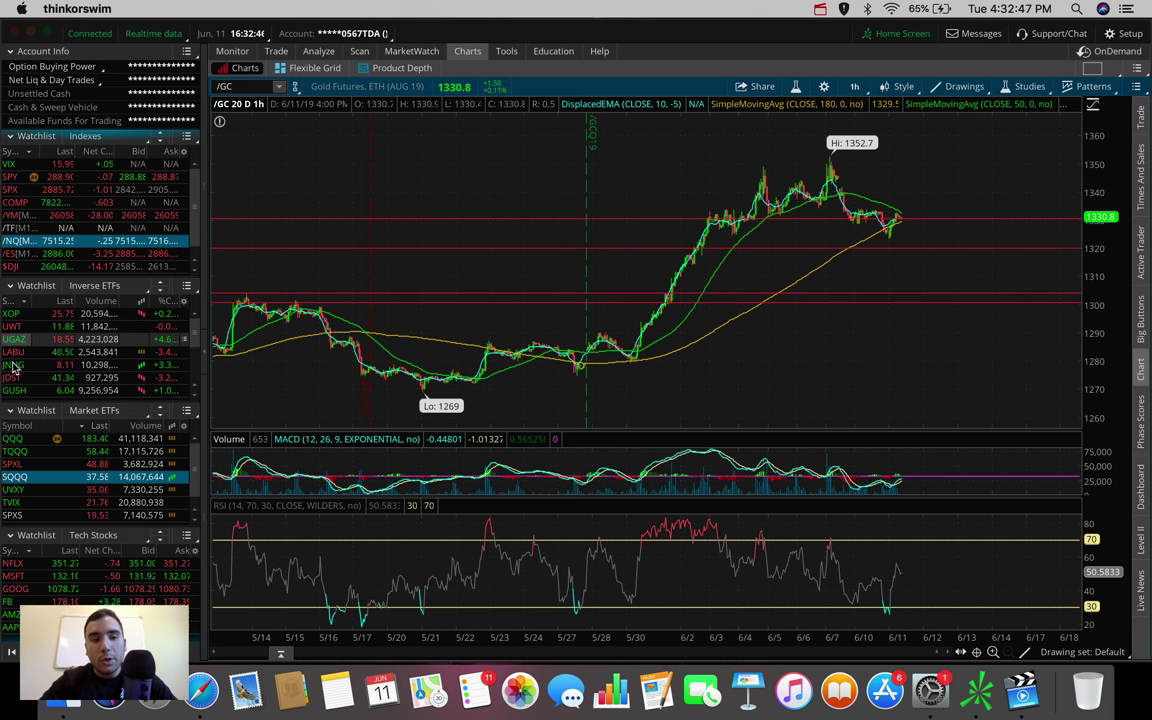
left_click(15, 365)
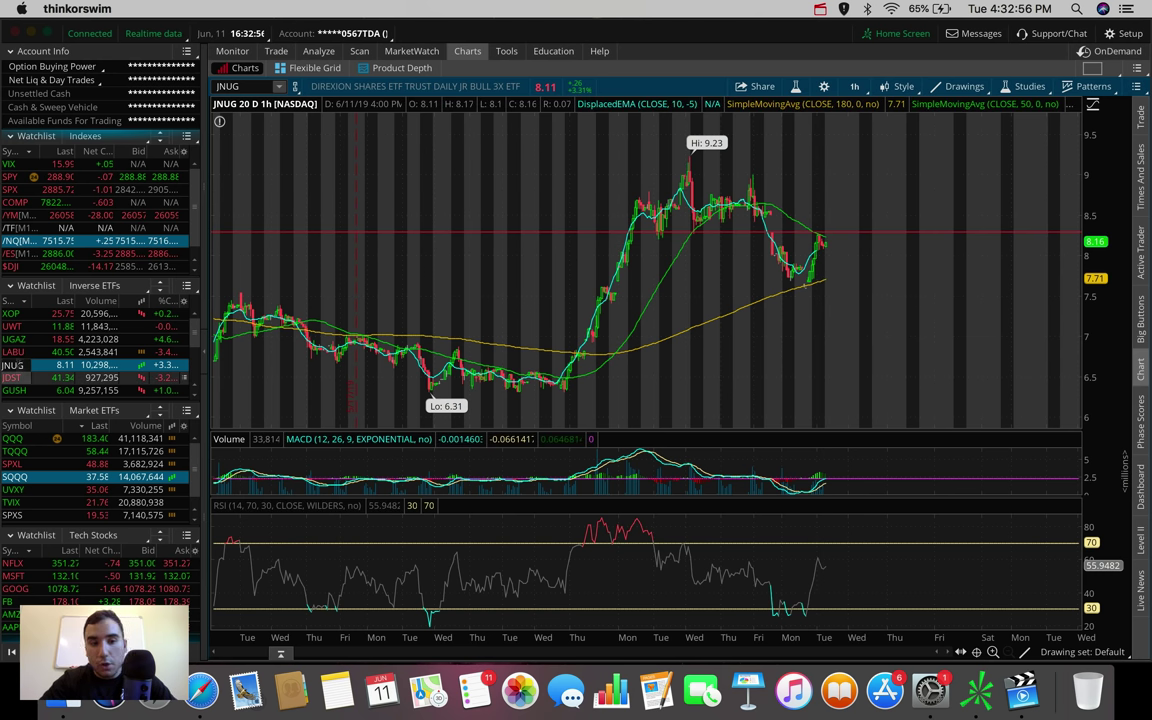
scroll(30, 377, "down", 5)
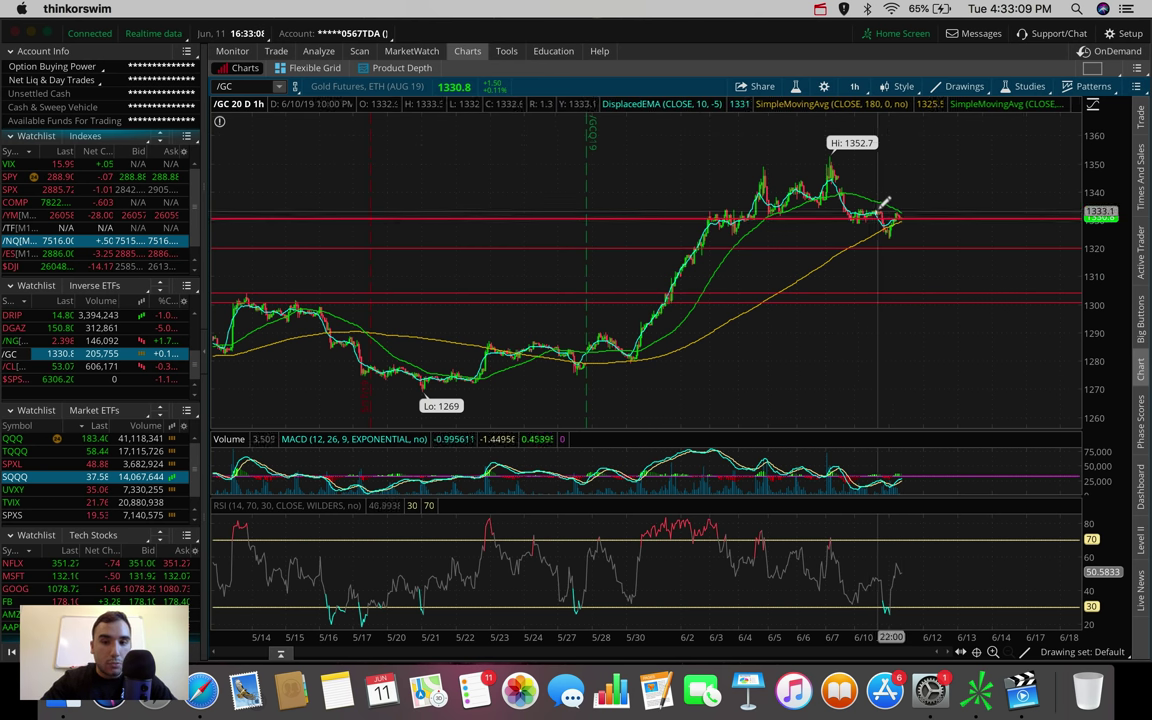
scroll(900, 193, "up", 5)
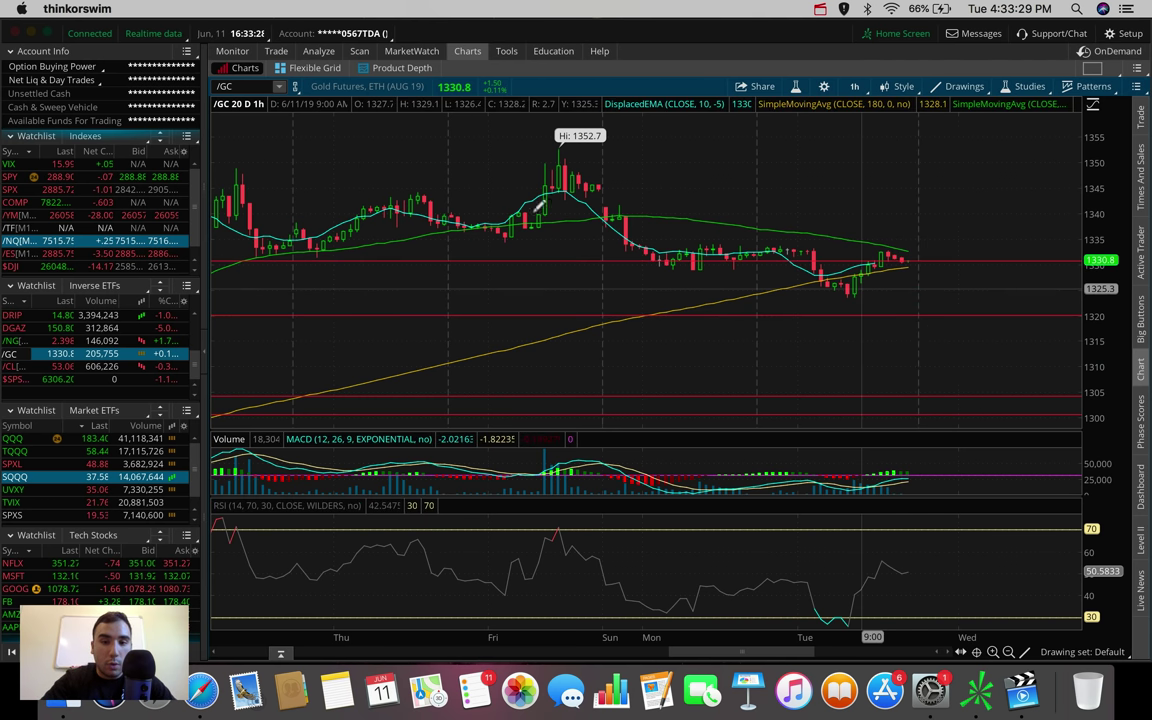
Step: Draw a descending trendline across the /GC chart, then bring up JDST from the Inverse ETFs list
left_click_drag(500, 236, 946, 312)
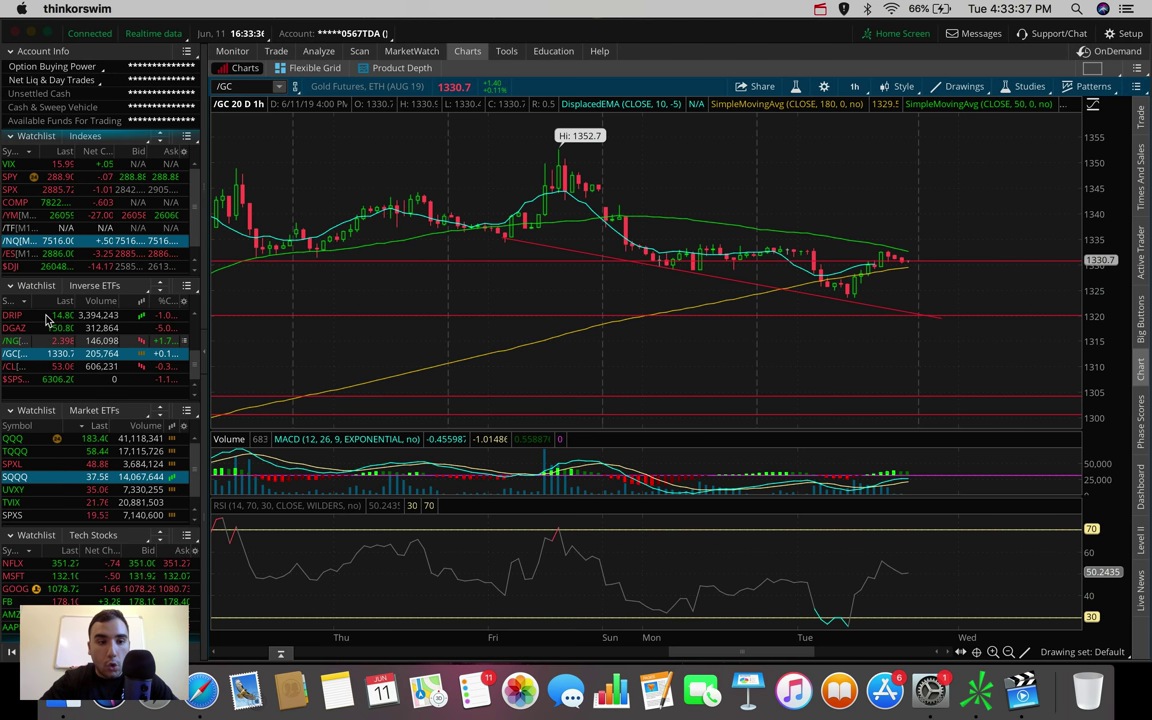
scroll(45, 320, "up", 3)
left_click(14, 377)
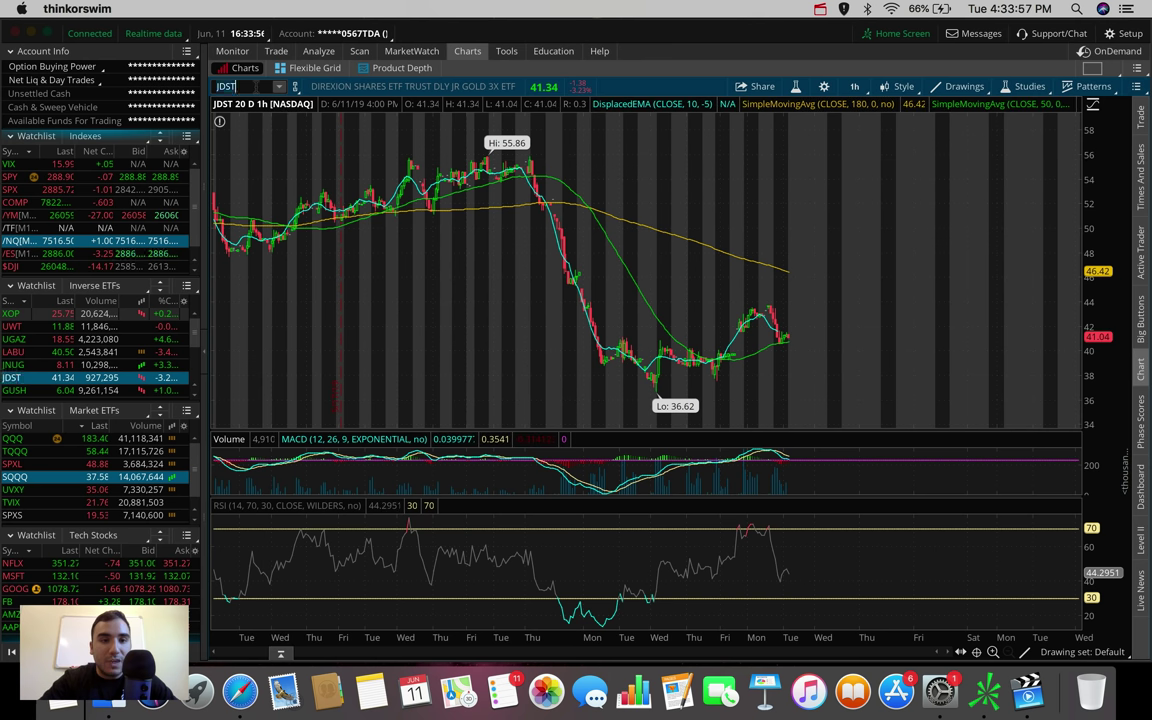
Step: Load AMD and set the chart to 180 days of 4-hour bars
type("AMD")
key("Return")
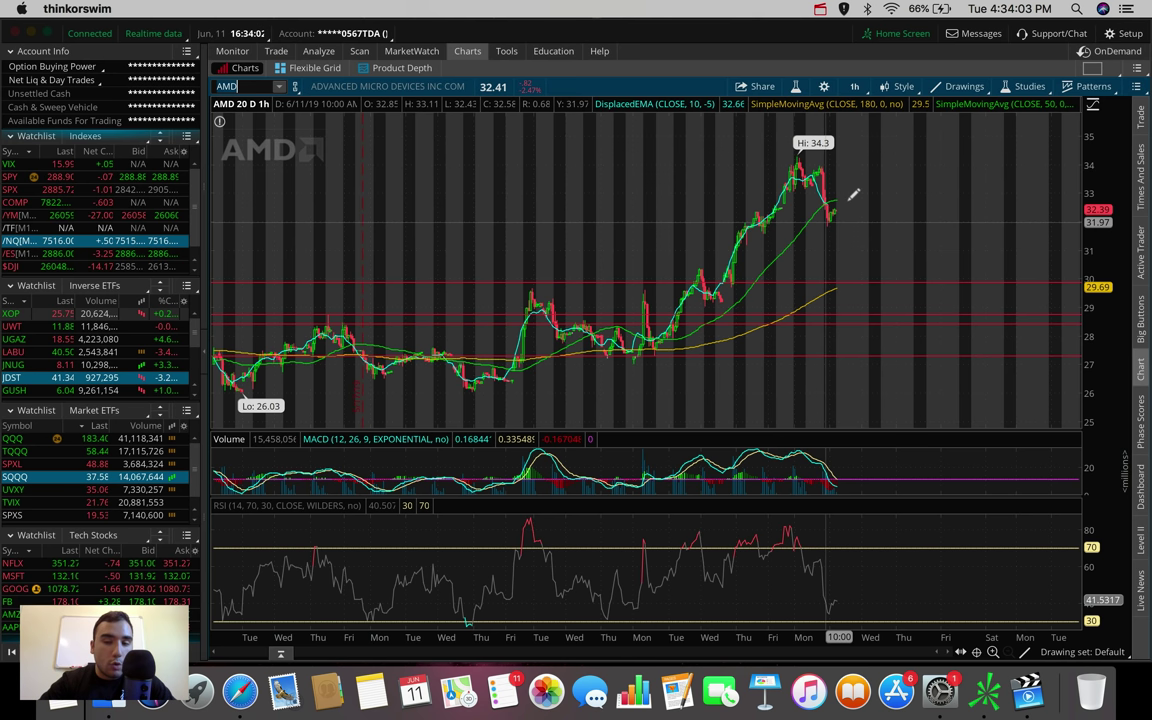
left_click(854, 86)
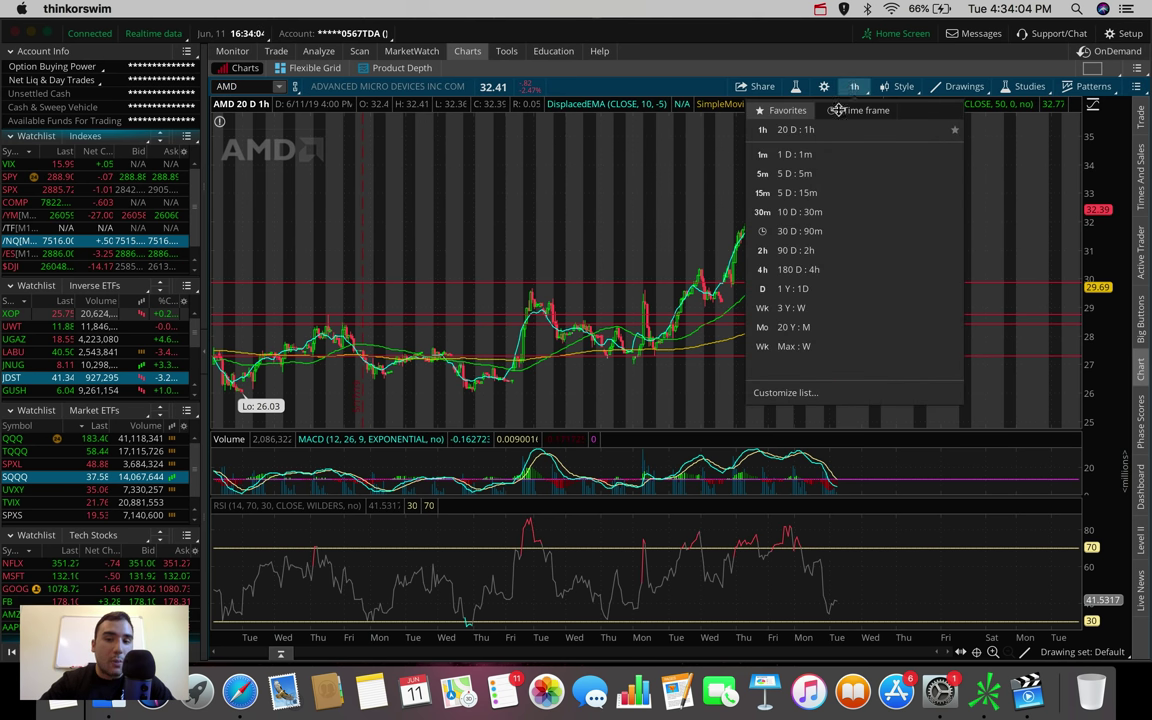
left_click(799, 269)
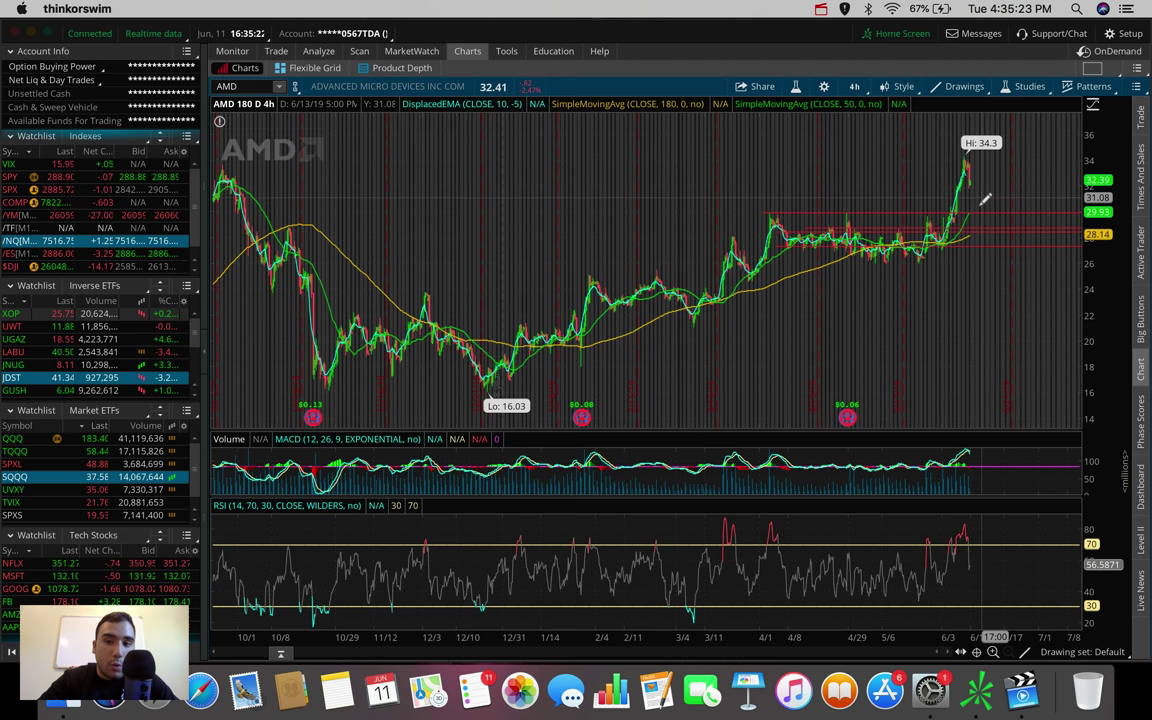
mouse_move(976, 212)
left_mouse_down()
mouse_move(972, 148)
mouse_move(981, 205)
left_mouse_up()
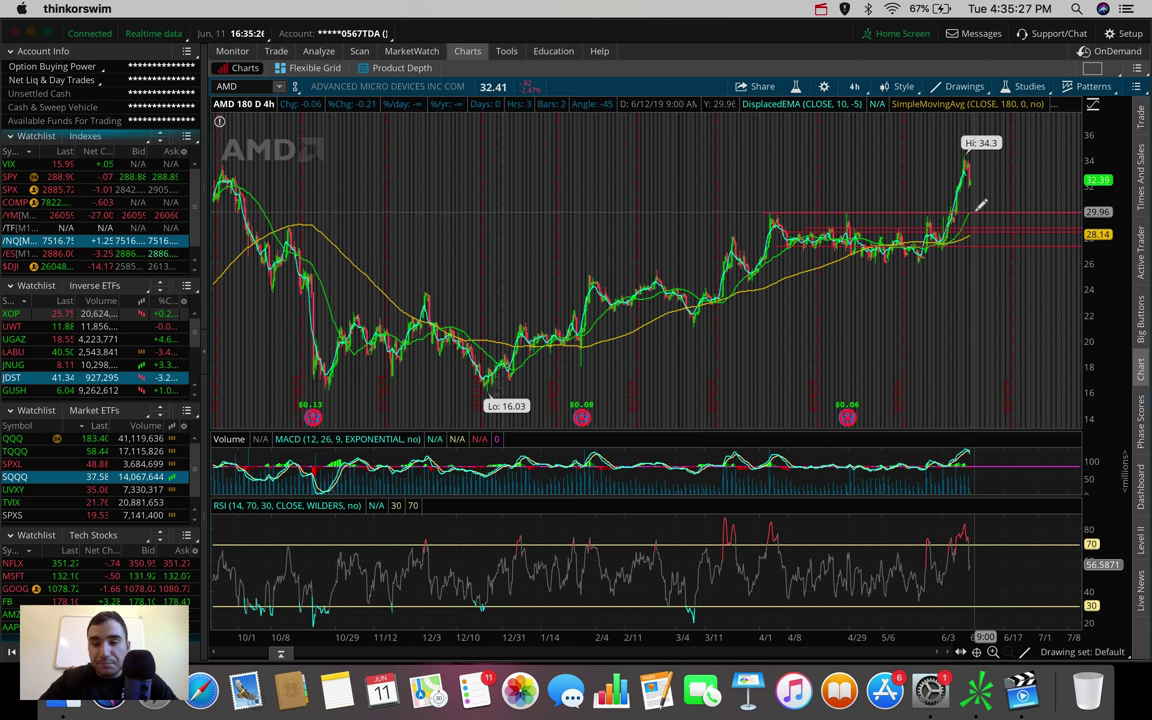